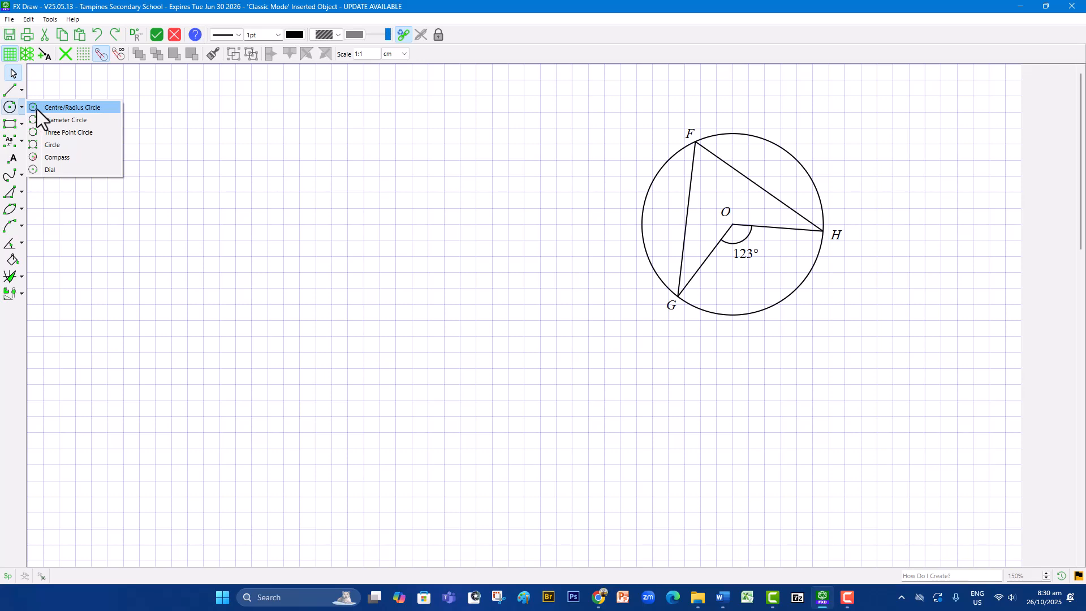
# Draw a centre/radius circle in the empty area left of the existing figure, centred at about (7.5, 6)
pyautogui.click(51, 108)
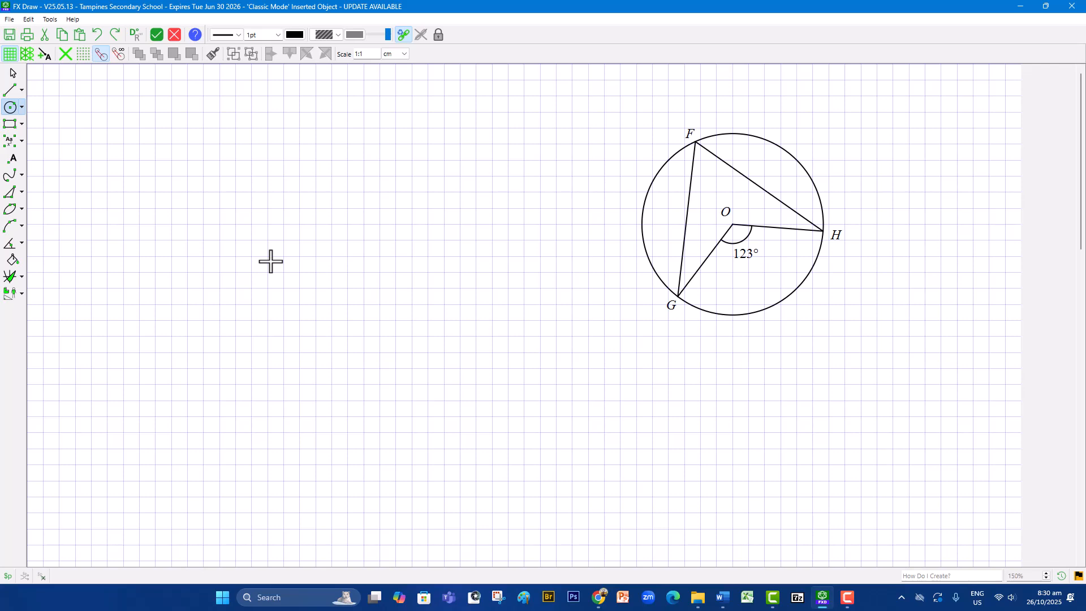
pyautogui.moveTo(269, 255); pyautogui.dragTo(214, 162)
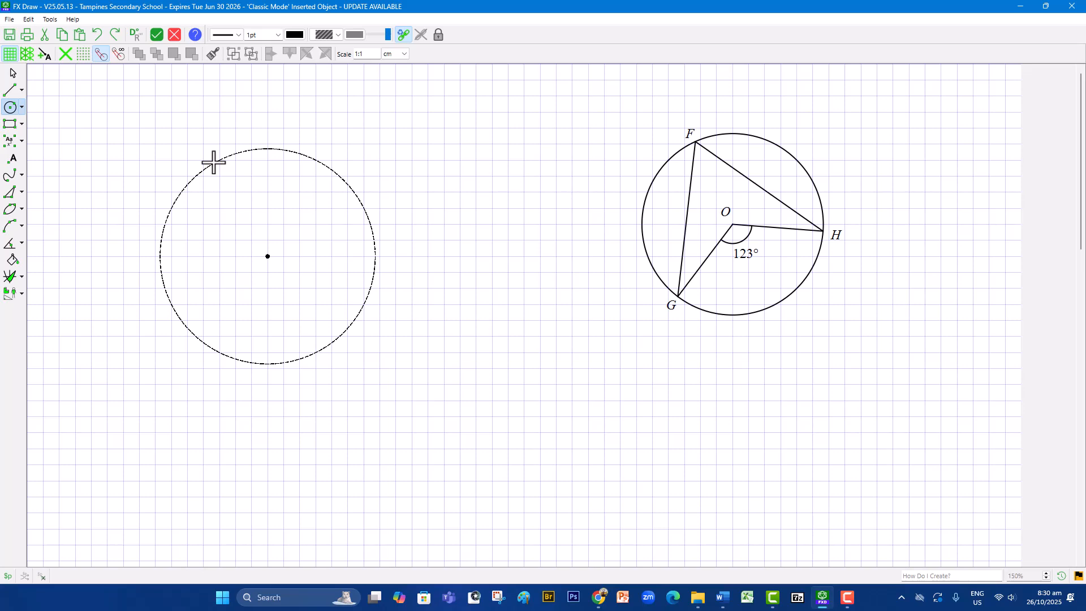
pyautogui.moveTo(214, 163); pyautogui.dragTo(213, 162)
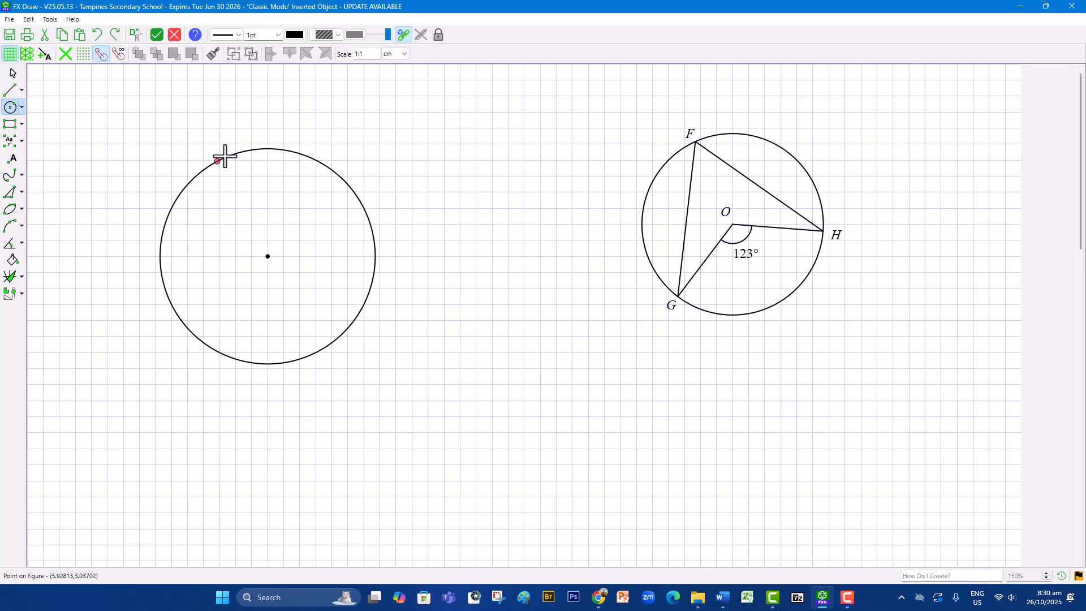
# Set the new circle's centre mark to None in its properties
pyautogui.rightClick(351, 191)
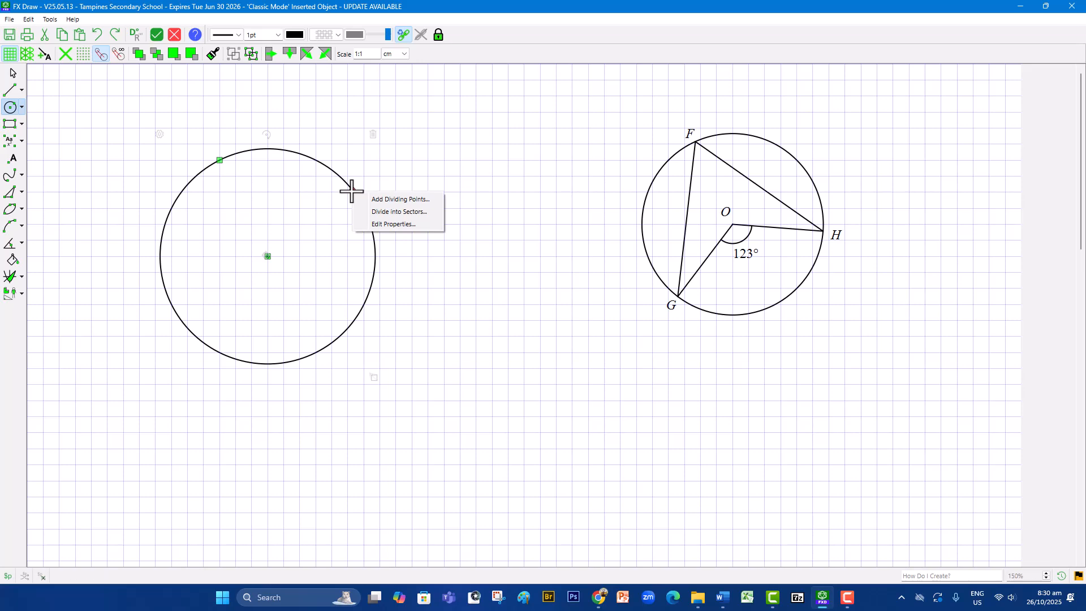
pyautogui.click(382, 226)
pyautogui.click(508, 277)
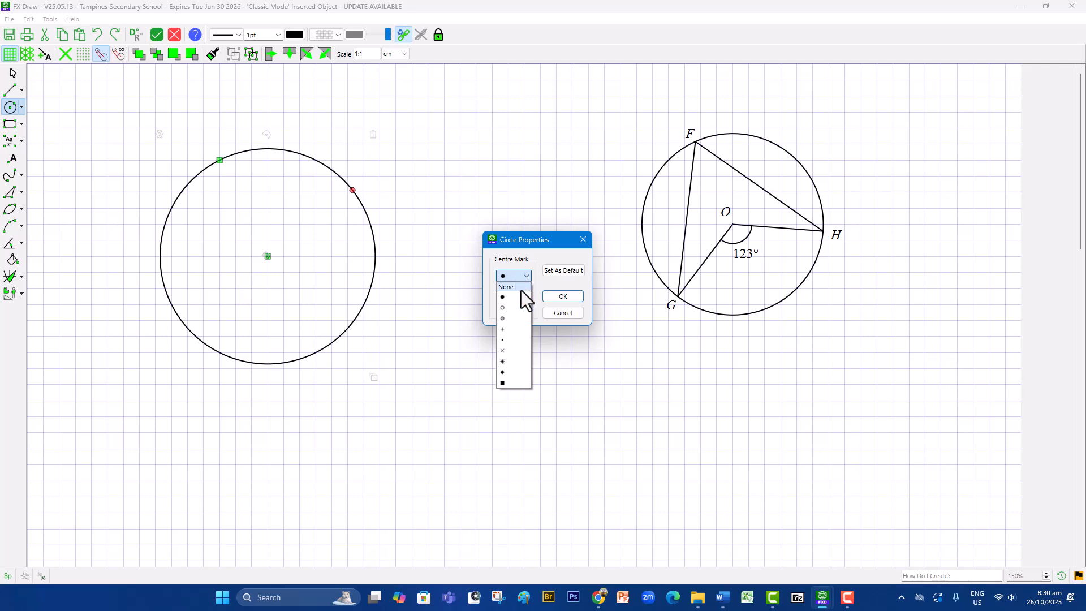
pyautogui.click(521, 291)
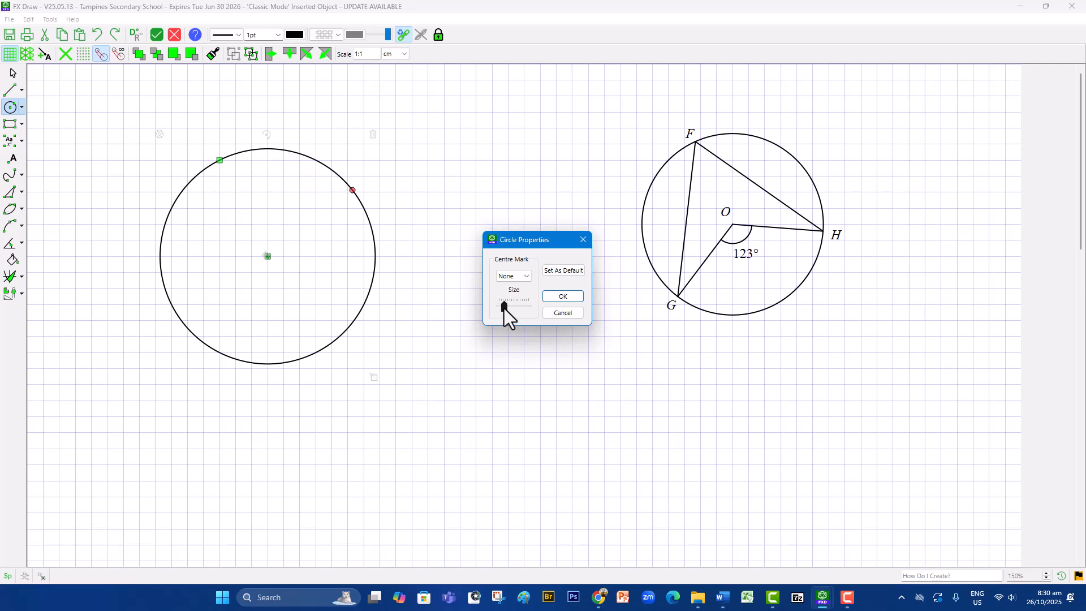
pyautogui.click(548, 297)
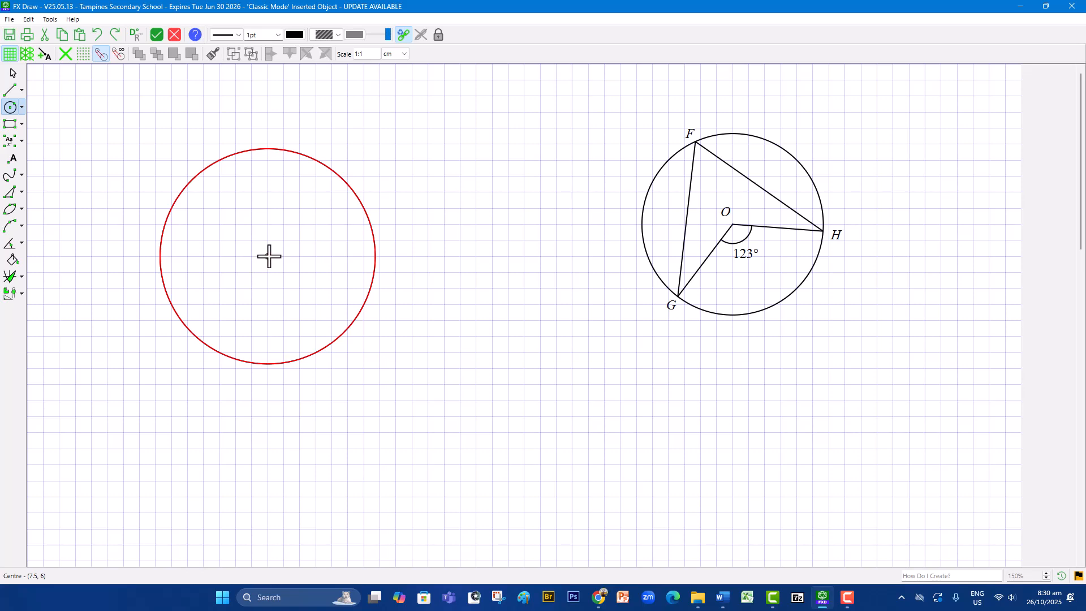
# Draw two radii from the circle's centre, one to its lower-left edge and one to its lower-right edge
pyautogui.click(10, 94)
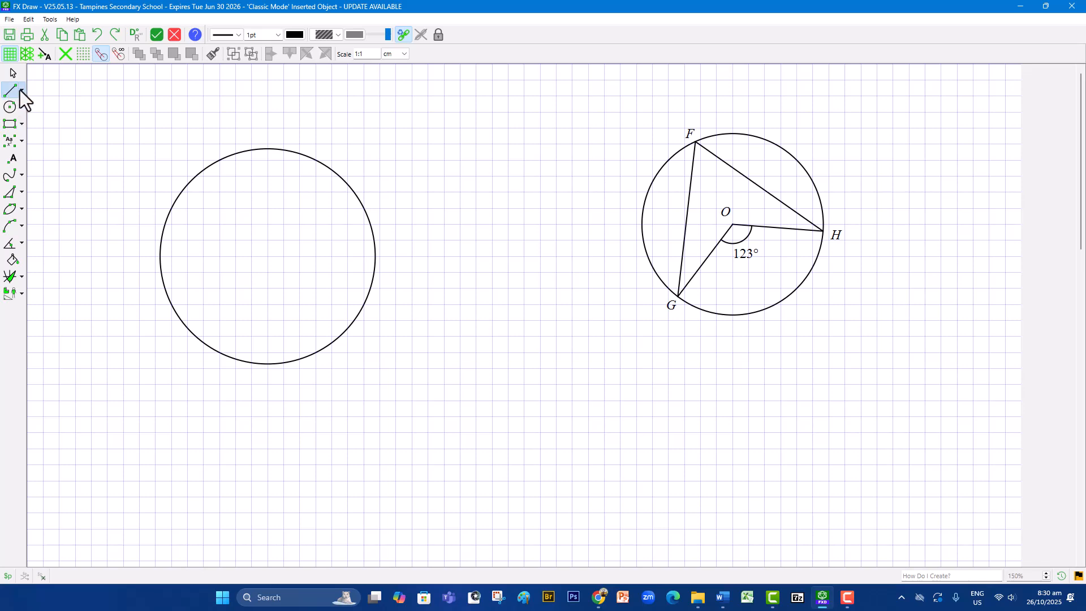
pyautogui.click(21, 90)
pyautogui.click(42, 93)
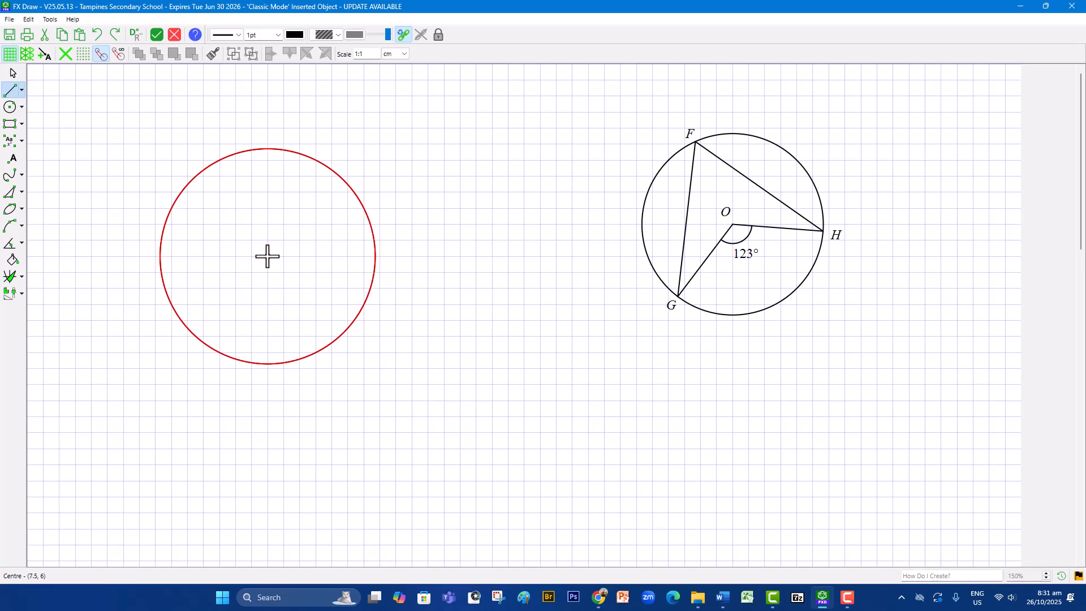
pyautogui.moveTo(267, 256); pyautogui.dragTo(177, 315)
pyautogui.moveTo(268, 256); pyautogui.dragTo(365, 303)
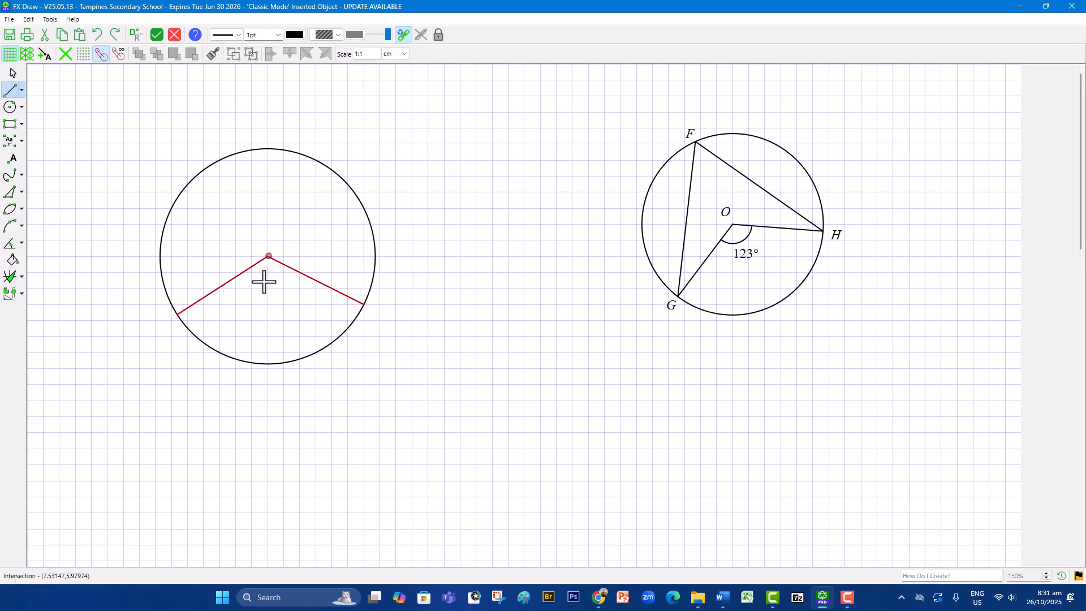
# Try drawing a chord from the lower-left radius end to the top of the circle with object snapping on, and undo it
pyautogui.click(64, 59)
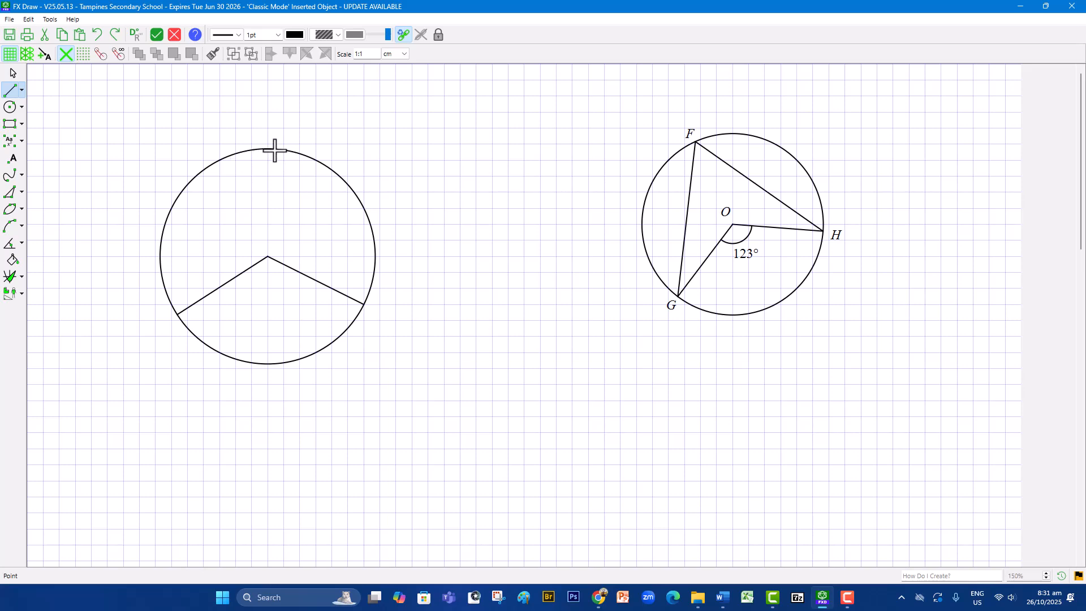
pyautogui.click(103, 55)
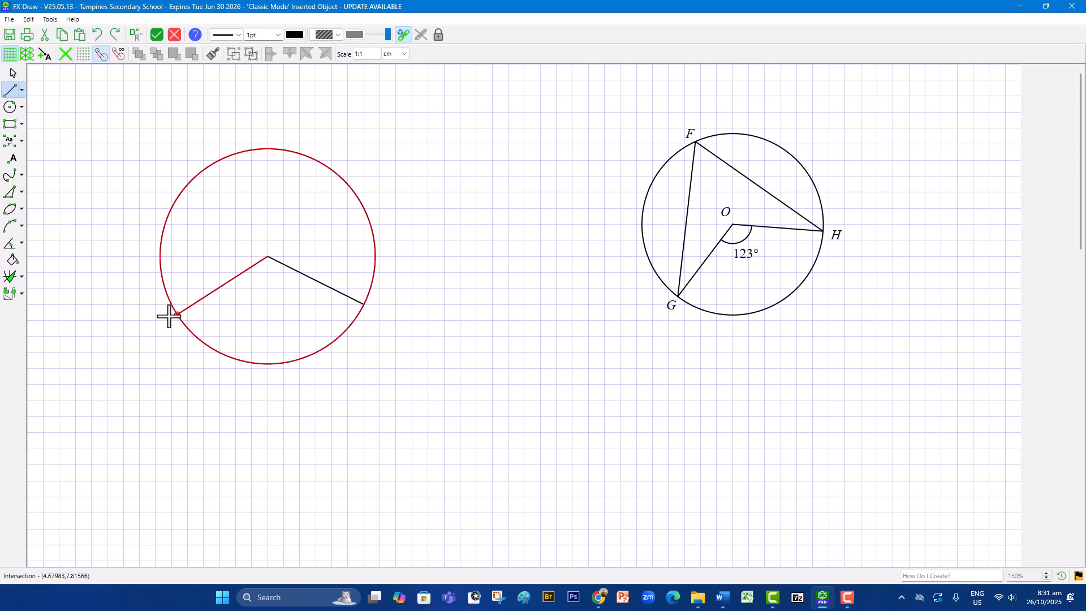
pyautogui.moveTo(177, 312); pyautogui.dragTo(259, 150)
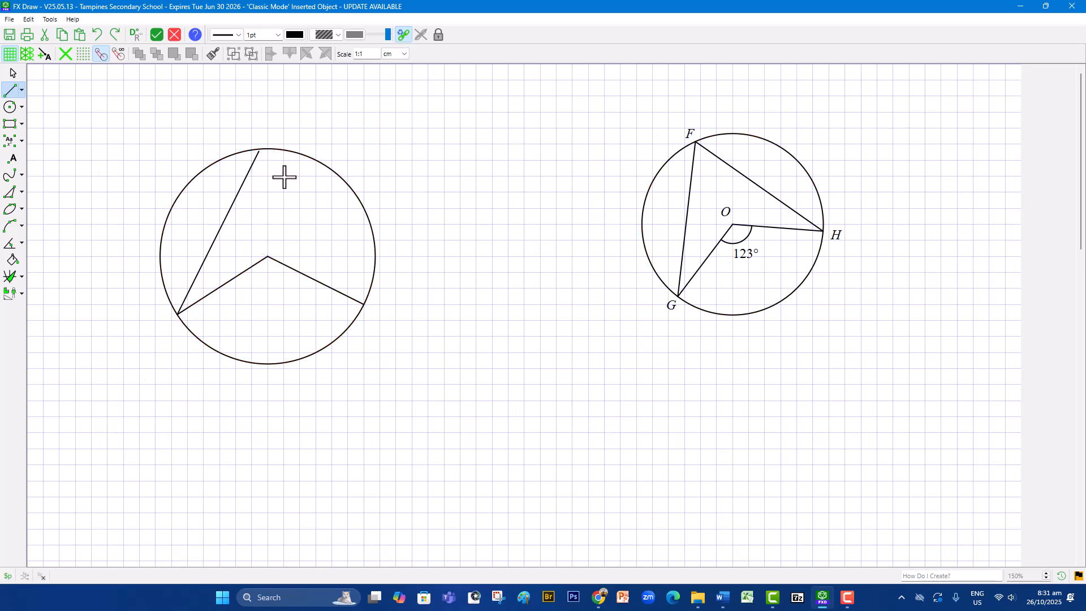
pyautogui.hotkey('ctrl', 'z')
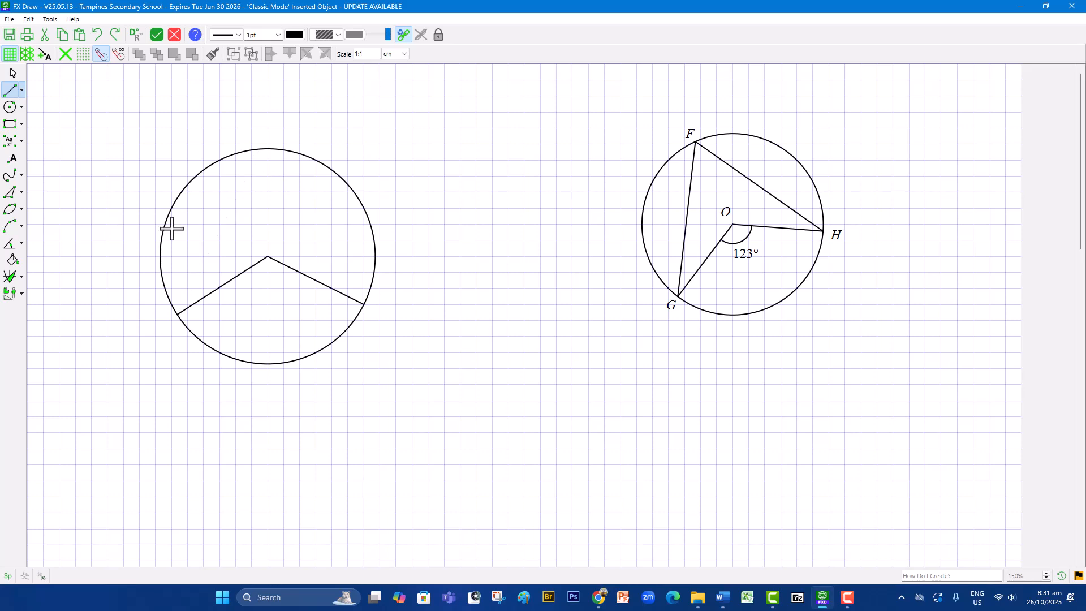
# Try drawing the same chord with snapping turned off, inspect its endpoints up close, and undo it
pyautogui.click(66, 54)
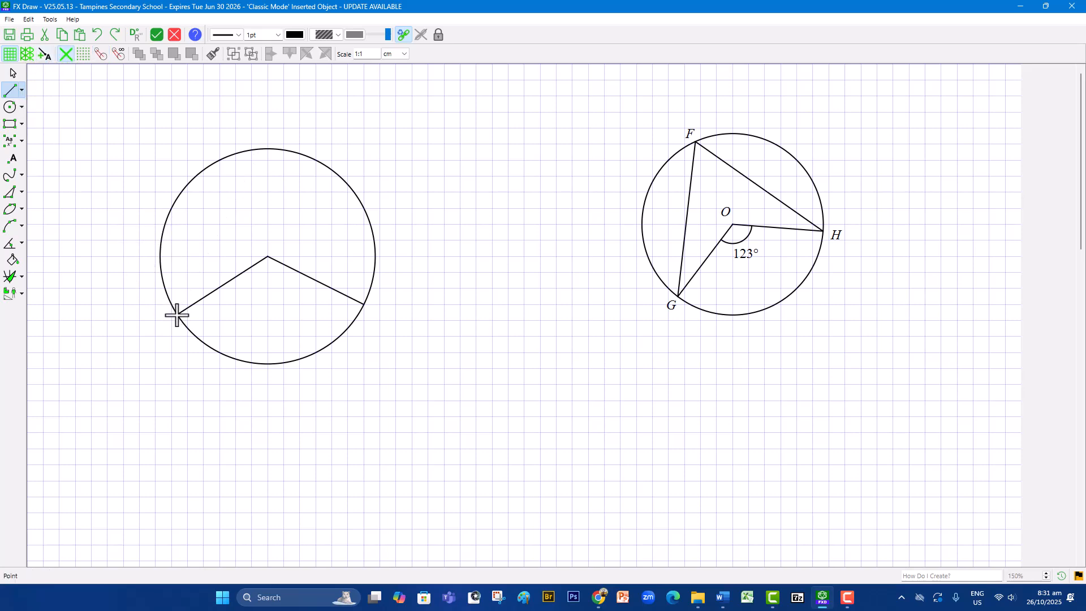
pyautogui.moveTo(177, 314); pyautogui.dragTo(250, 150)
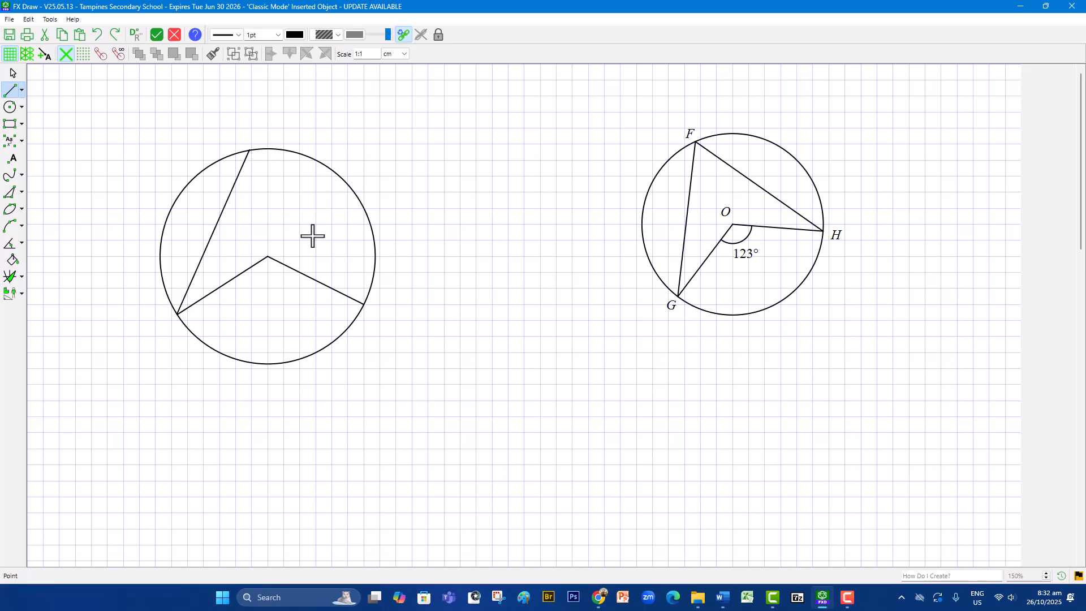
pyautogui.scroll(1, 299, 231)
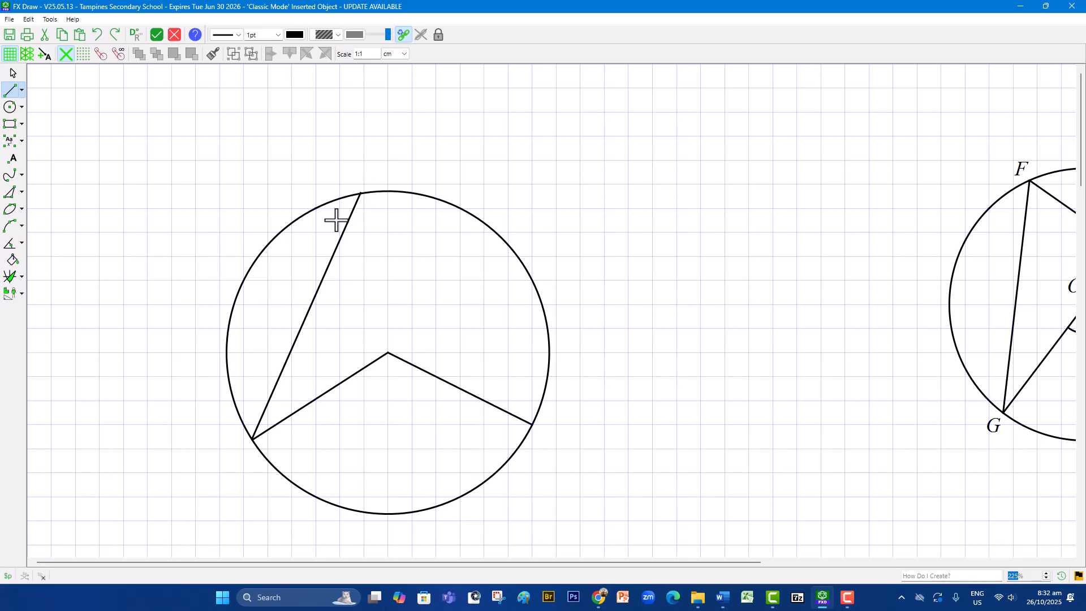
pyautogui.hotkey('ctrl', 'z')
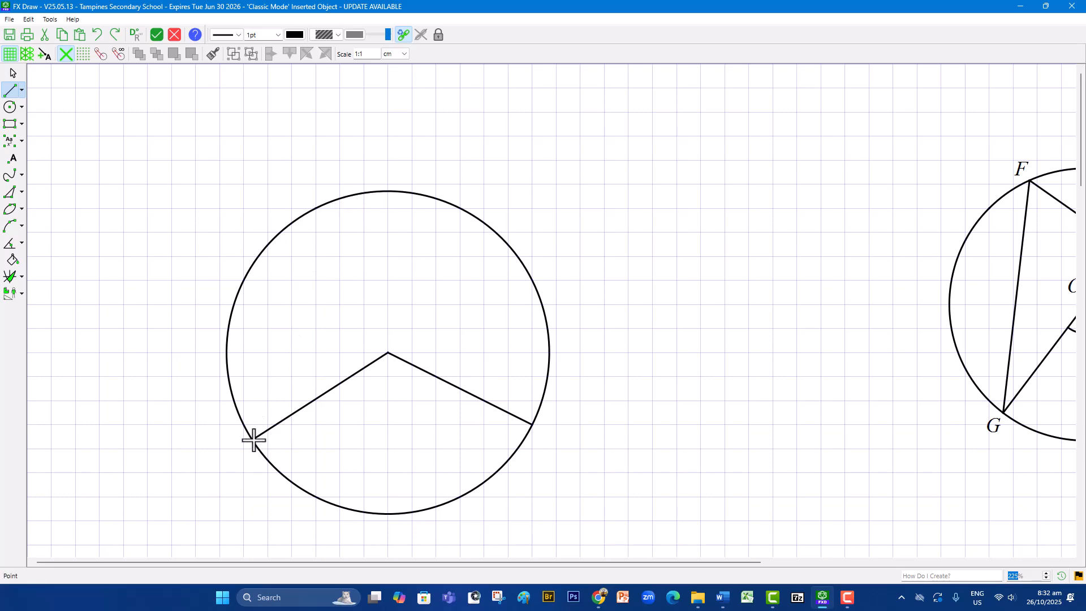
# With object snapping on, draw chords from both radius ends to a common point at the top of the circle
pyautogui.click(101, 56)
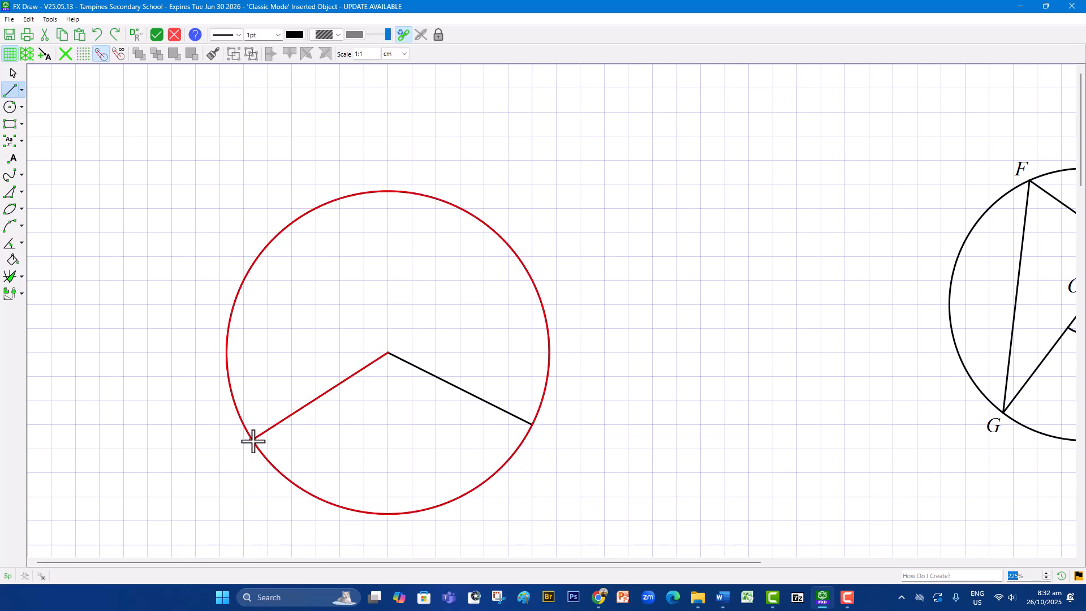
pyautogui.moveTo(253, 441); pyautogui.dragTo(382, 192)
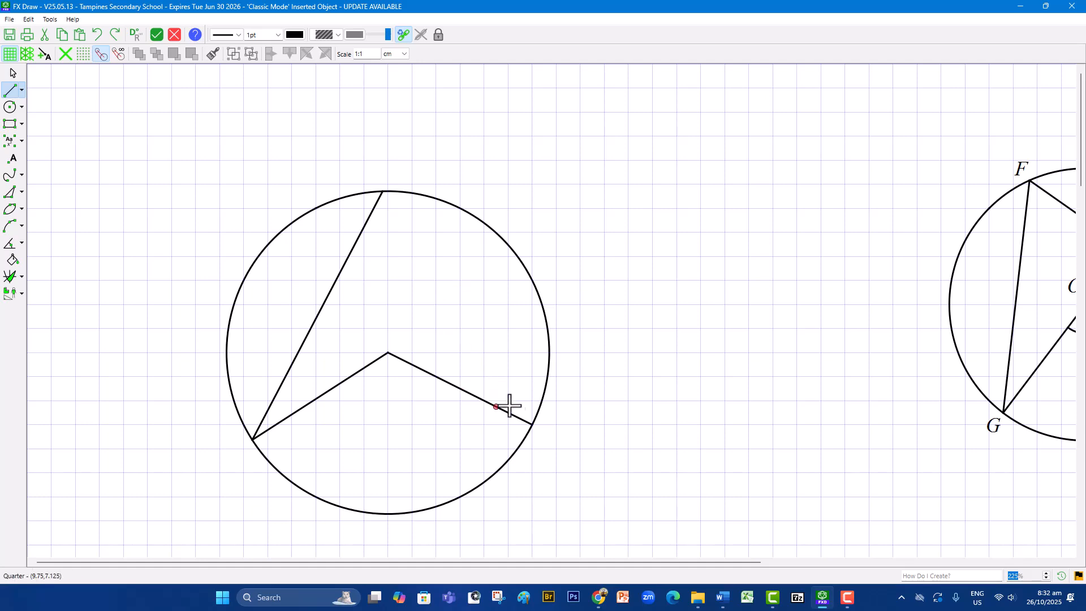
pyautogui.moveTo(532, 425); pyautogui.dragTo(382, 193)
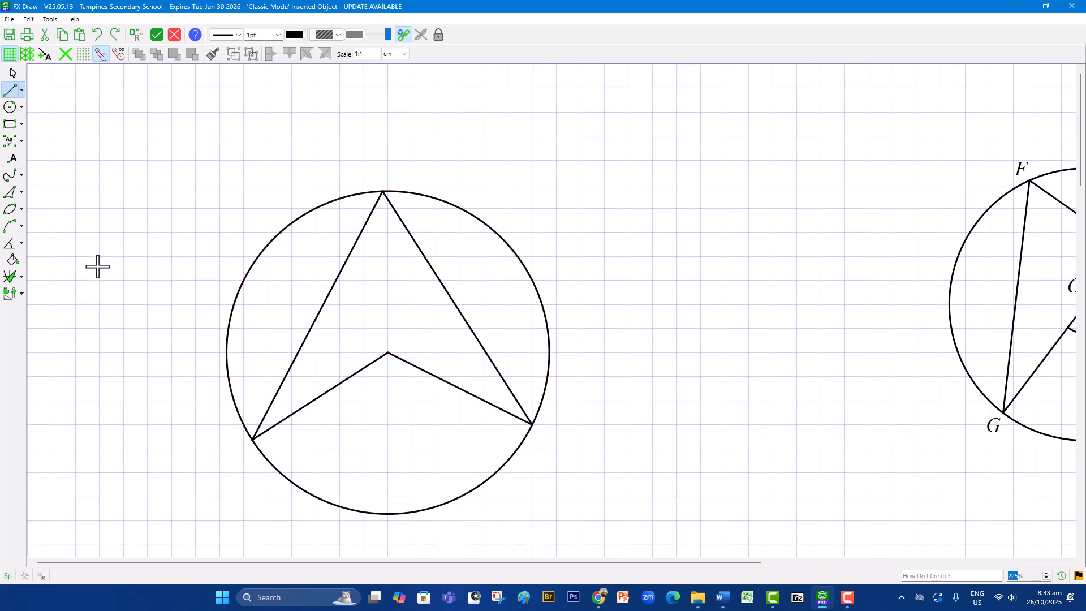
# Label the top point P, the lower-left point Q, the centre R and the lower-right point S
pyautogui.click(12, 164)
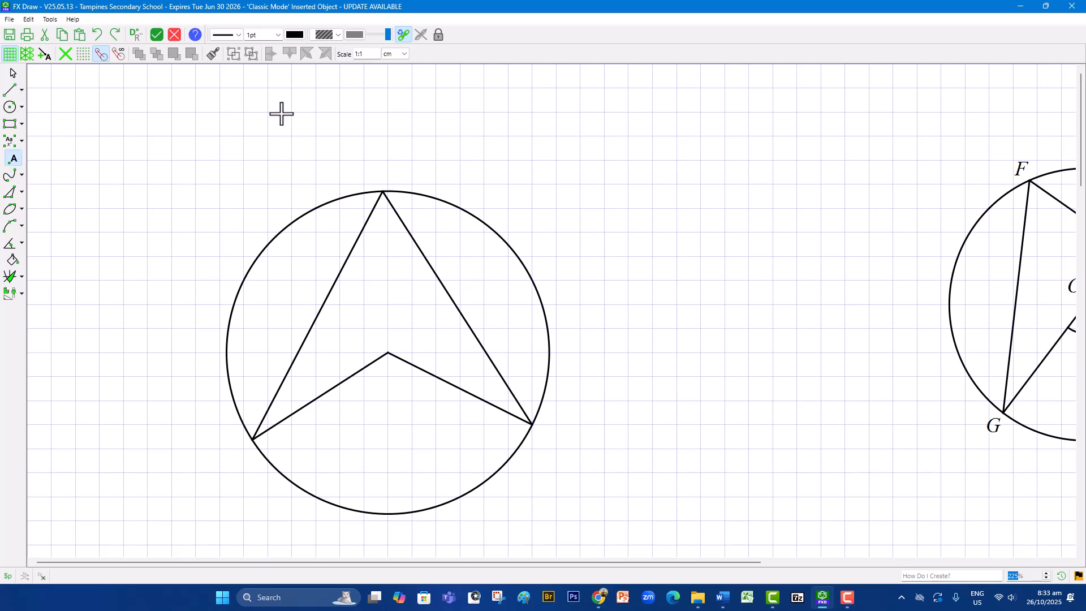
pyautogui.click(383, 193)
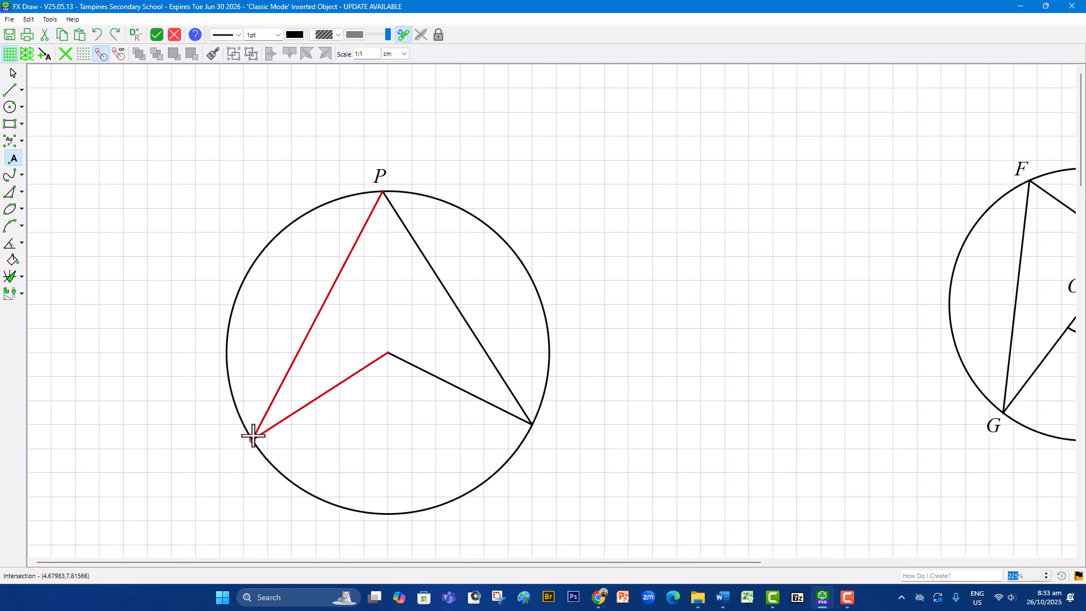
pyautogui.click(236, 446)
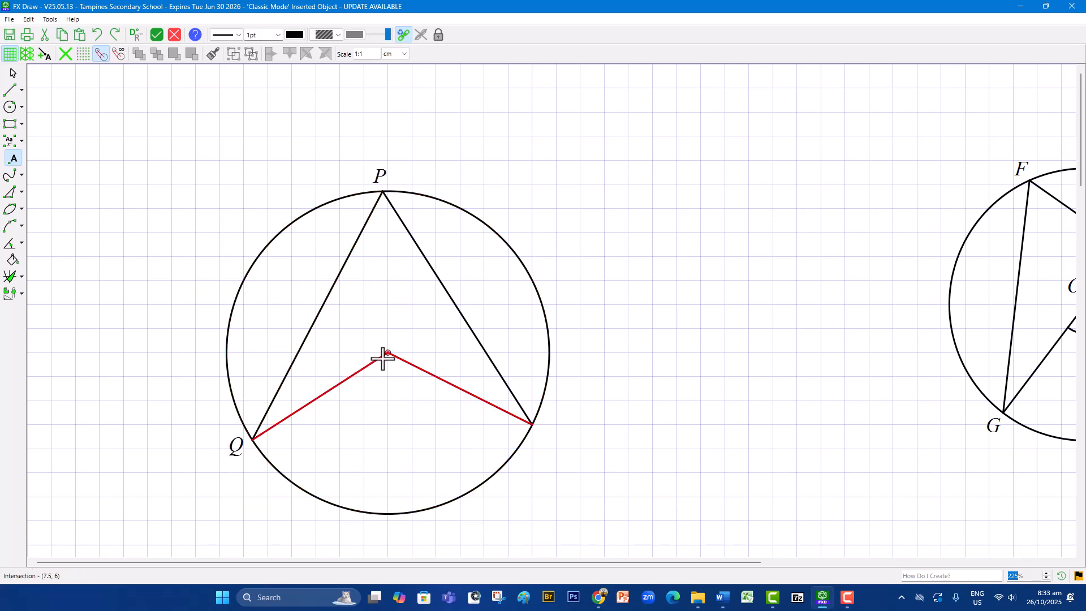
pyautogui.click(387, 348)
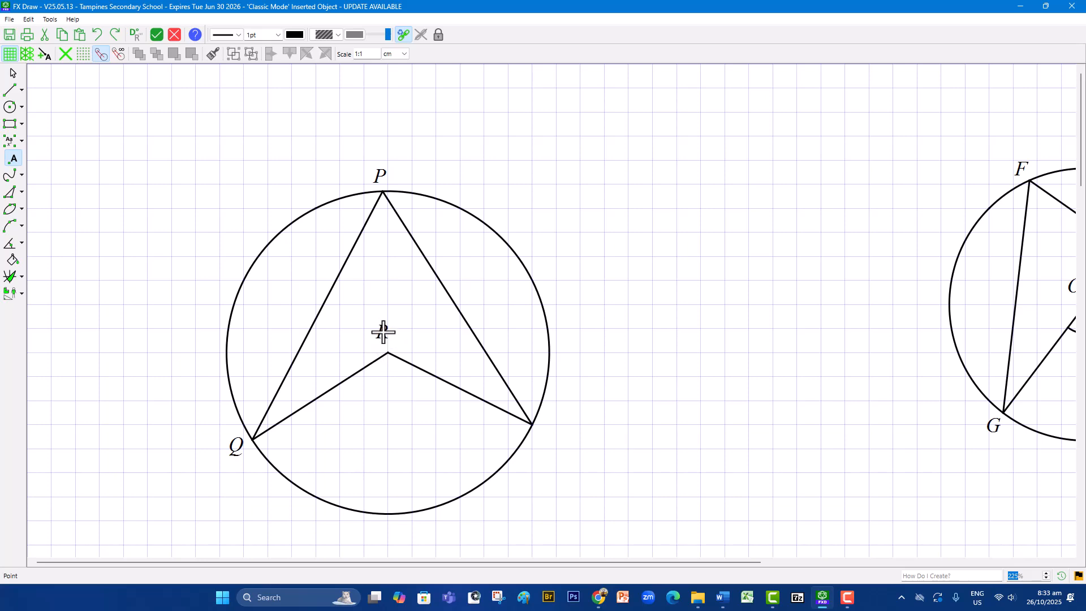
pyautogui.click(531, 422)
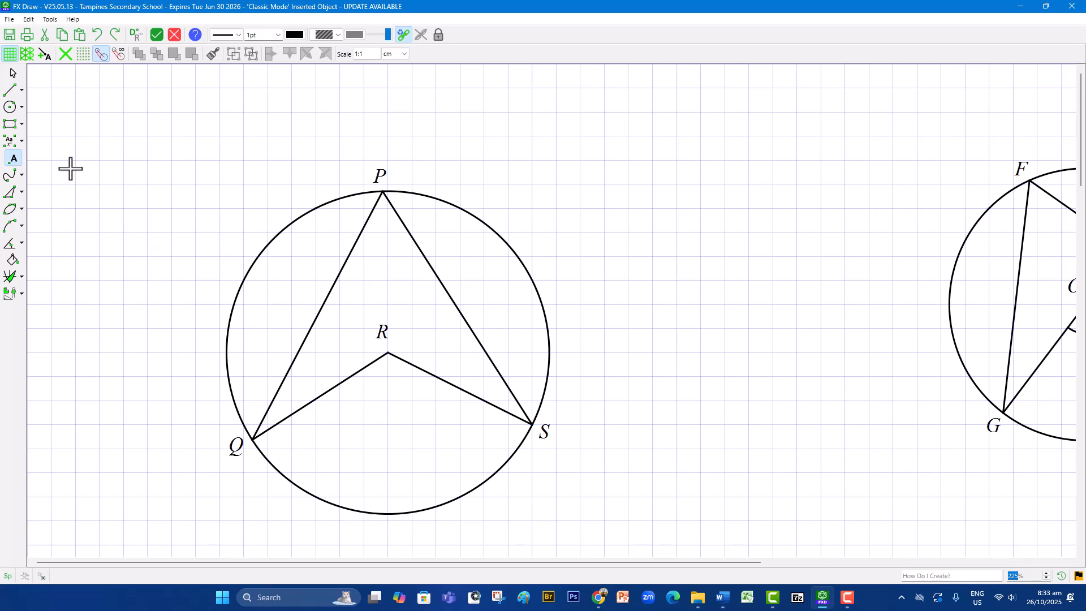
# Rename the centre point's label to O
pyautogui.doubleClick(387, 353)
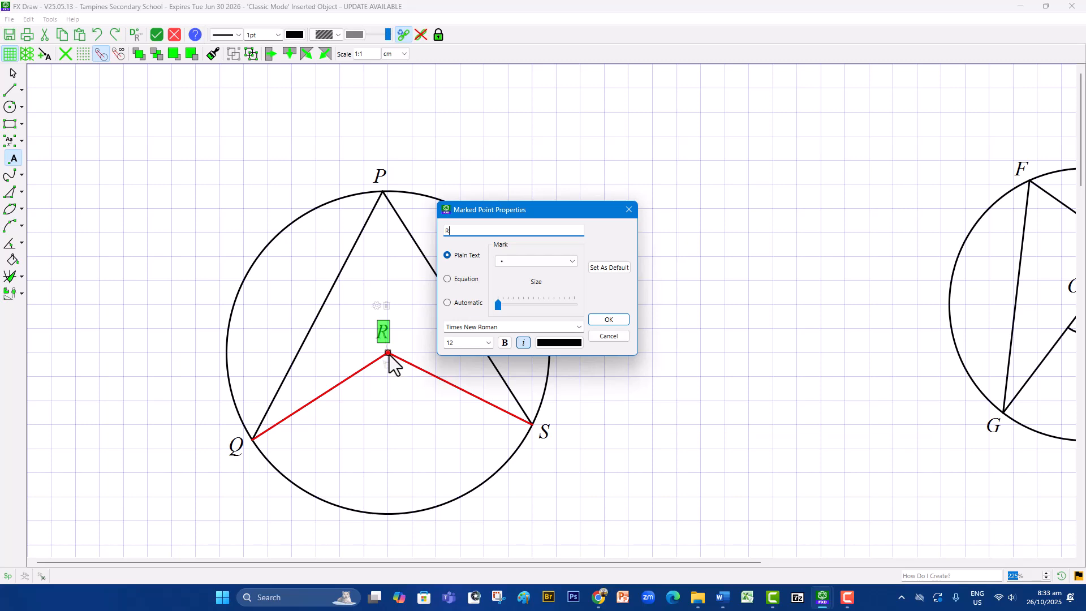
pyautogui.press('BackSpace')
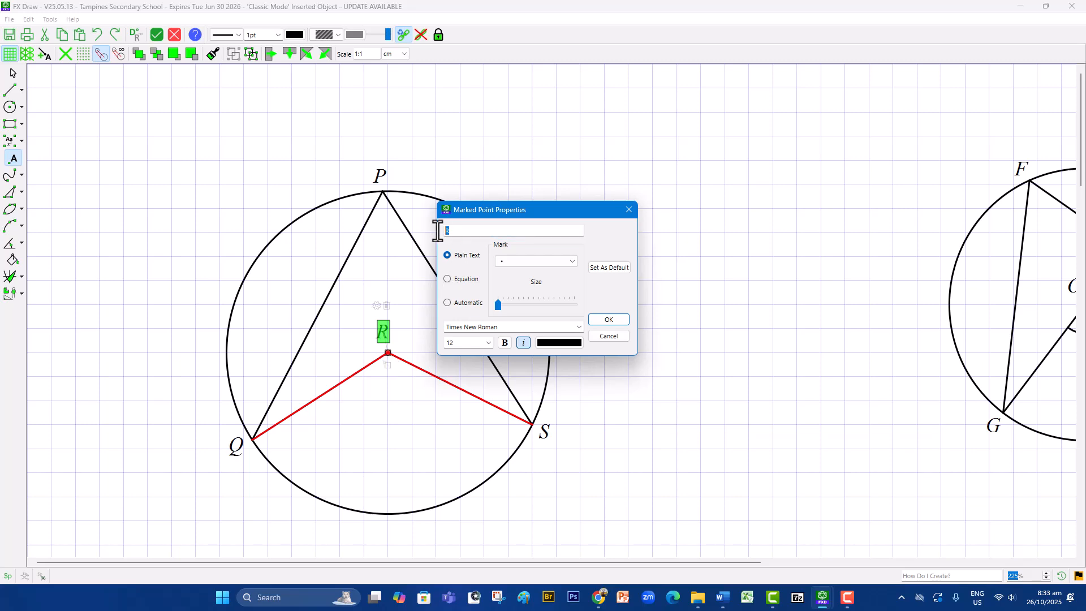
pyautogui.hotkey('ctrl', 'z')
pyautogui.write('O')
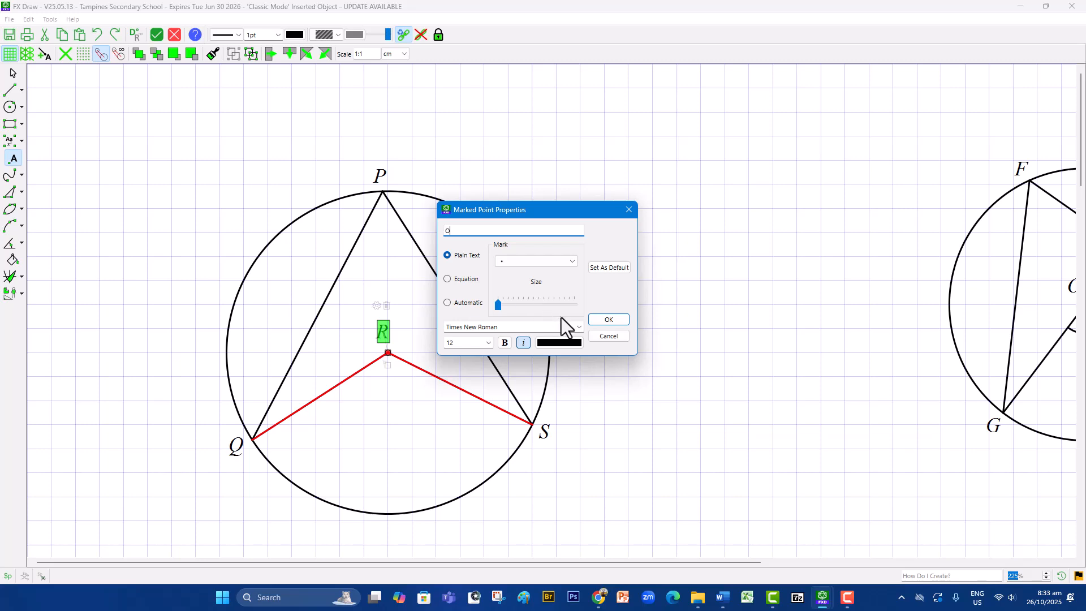
pyautogui.click(609, 320)
pyautogui.click(612, 321)
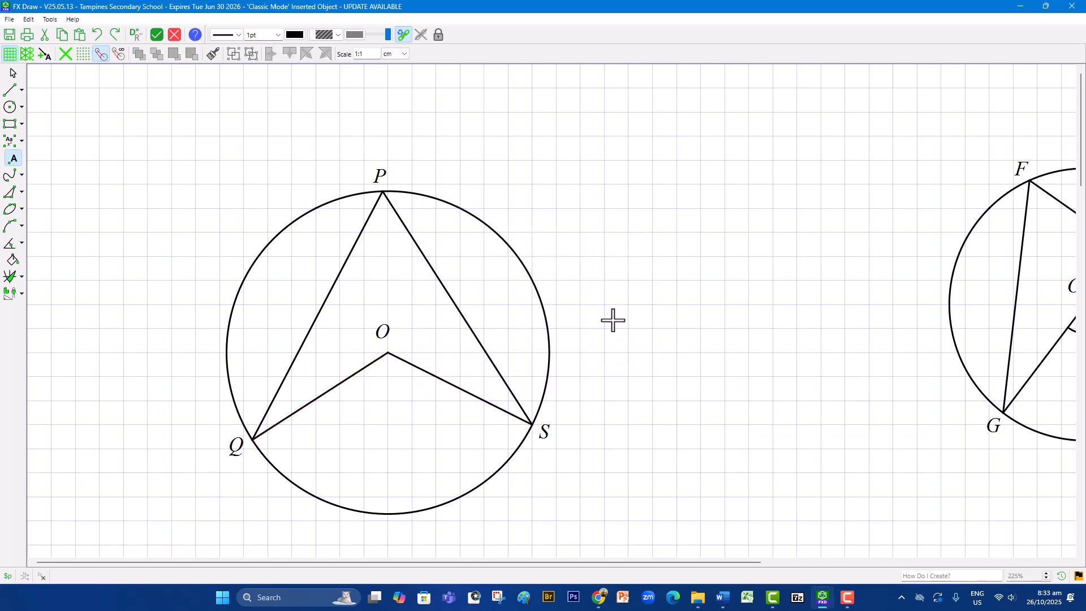
# Try adding a text box reading "teat" beside point S
pyautogui.click(9, 145)
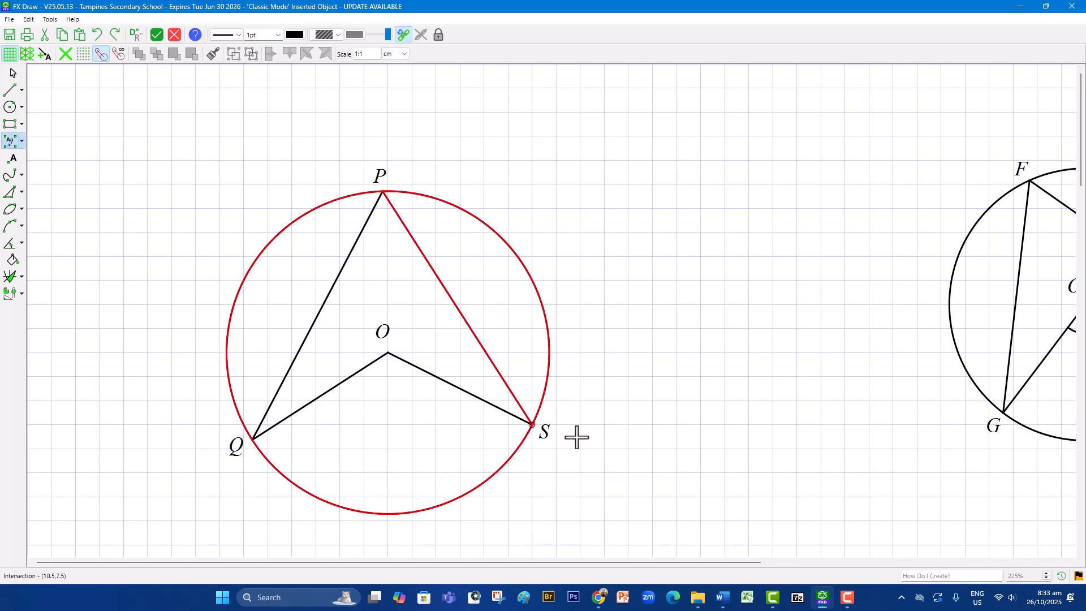
pyautogui.moveTo(575, 436); pyautogui.dragTo(608, 466)
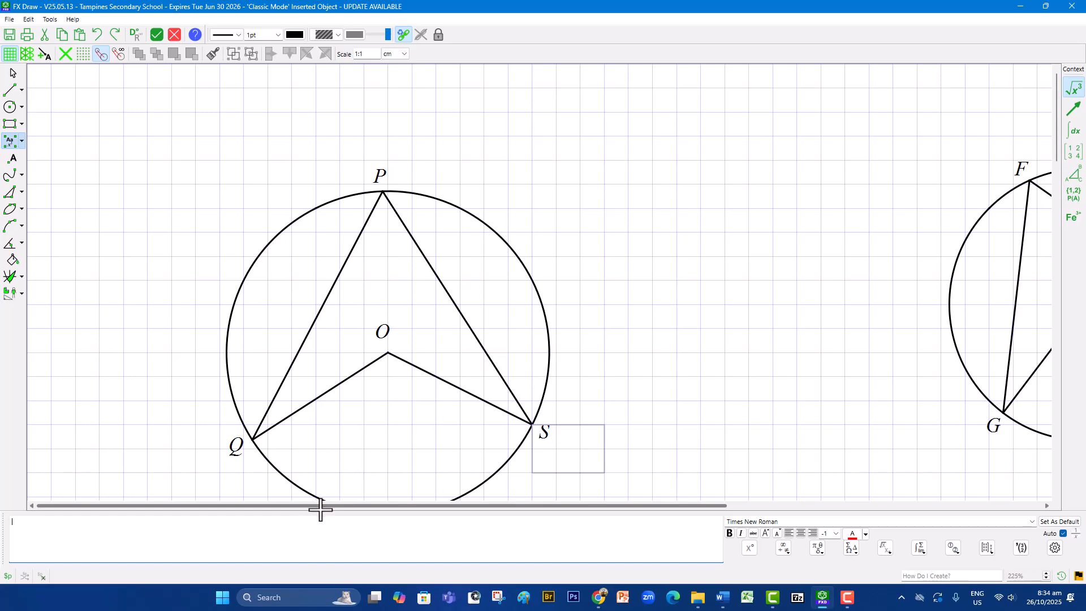
pyautogui.write('teat')
pyautogui.press('Escape')
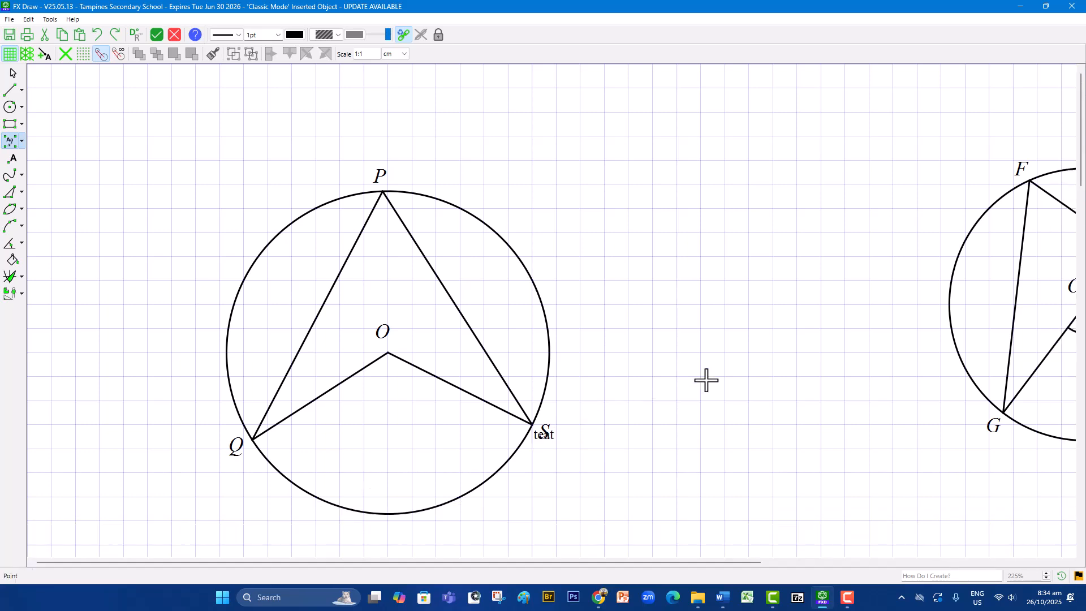
# Add a text box reading A beside the circle in italic at size 12 and make that formatting the default
pyautogui.moveTo(591, 350); pyautogui.dragTo(669, 405)
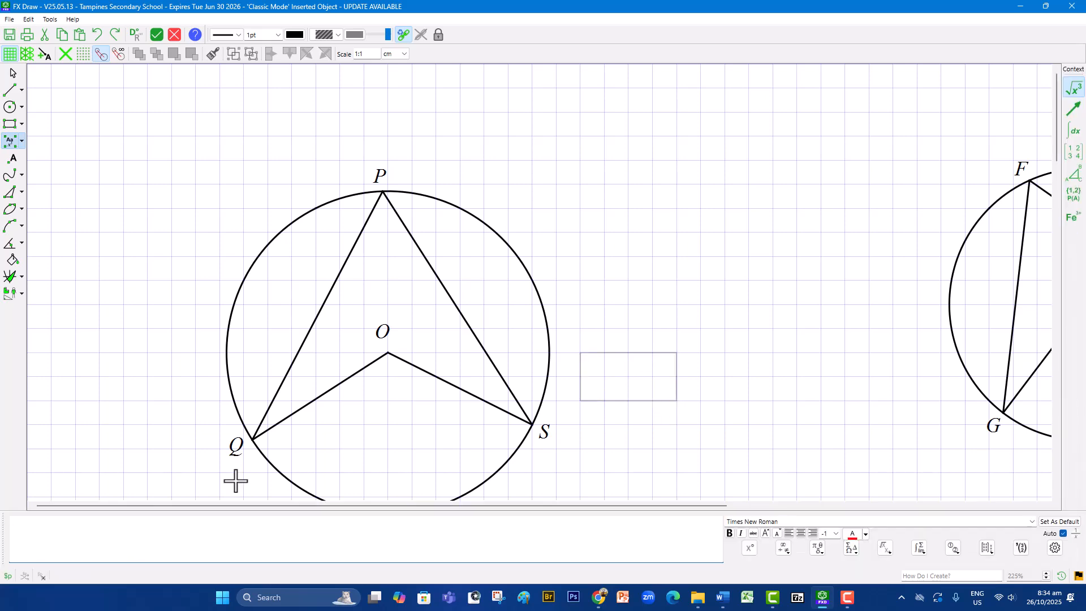
pyautogui.write('A')
pyautogui.hotkey('ctrl', 'a')
pyautogui.click(742, 537)
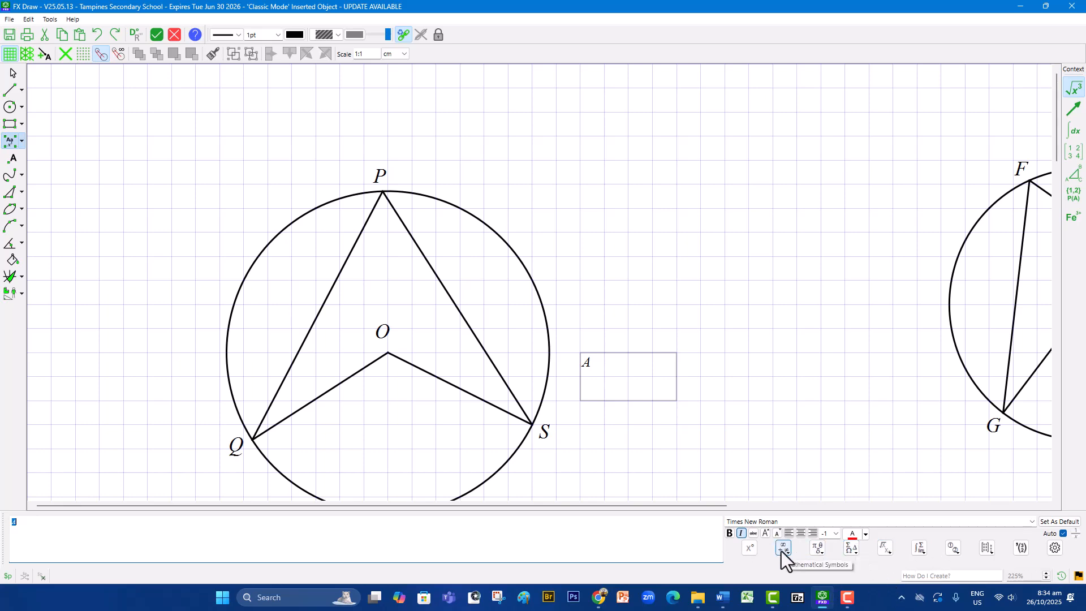
pyautogui.click(836, 535)
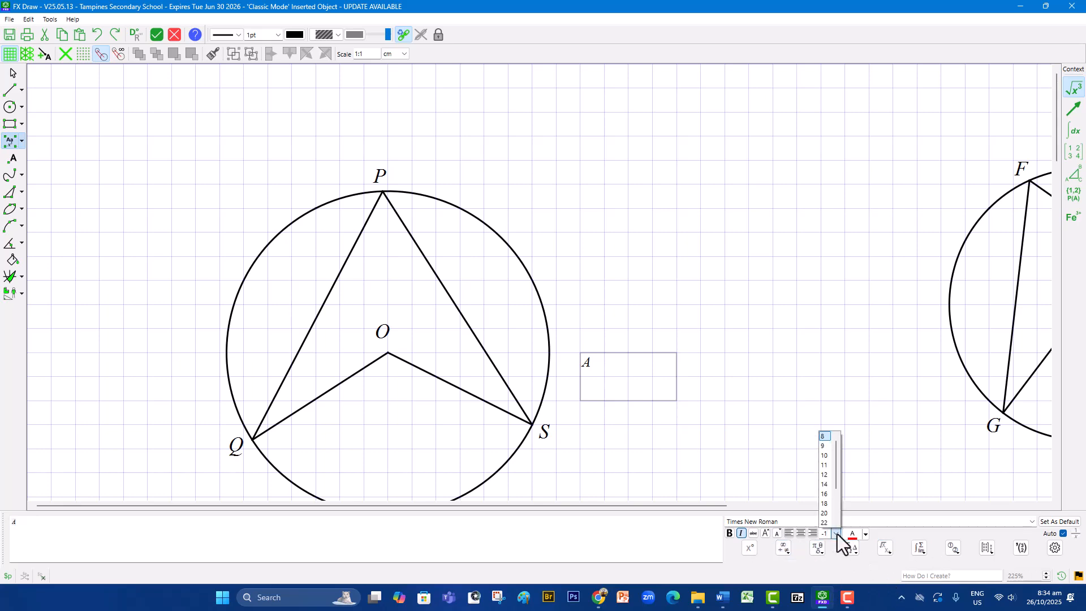
pyautogui.click(828, 476)
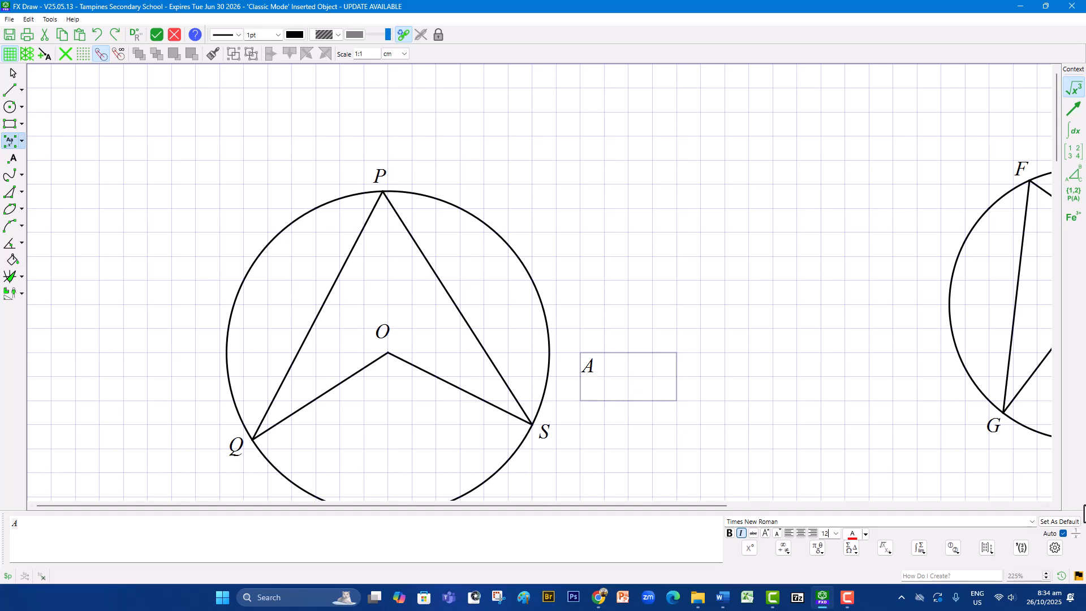
pyautogui.click(1066, 521)
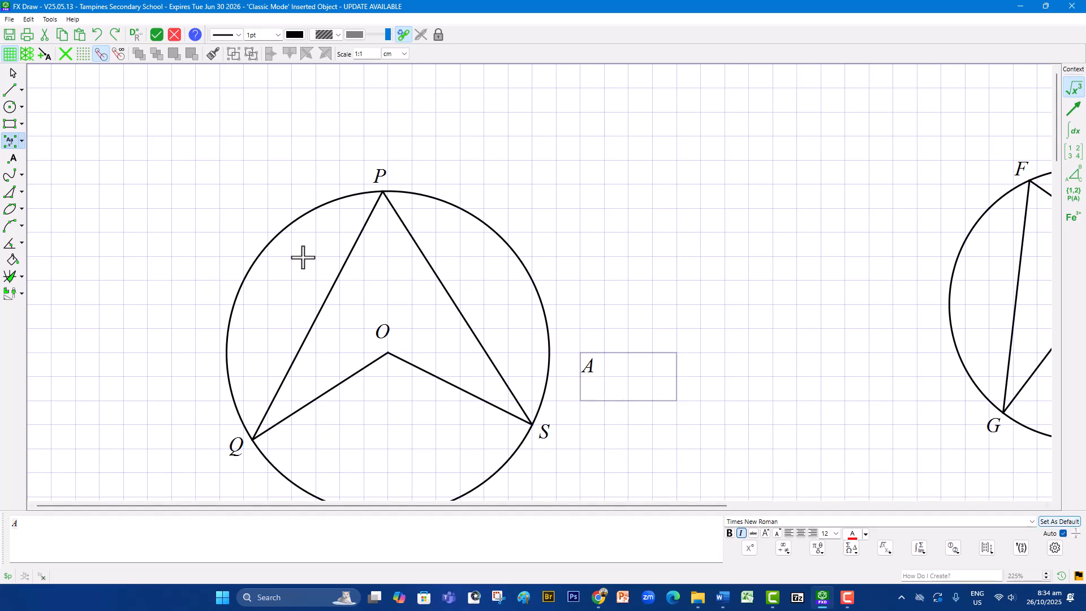
# Move the A text box up beside the circle and delete it
pyautogui.click(13, 71)
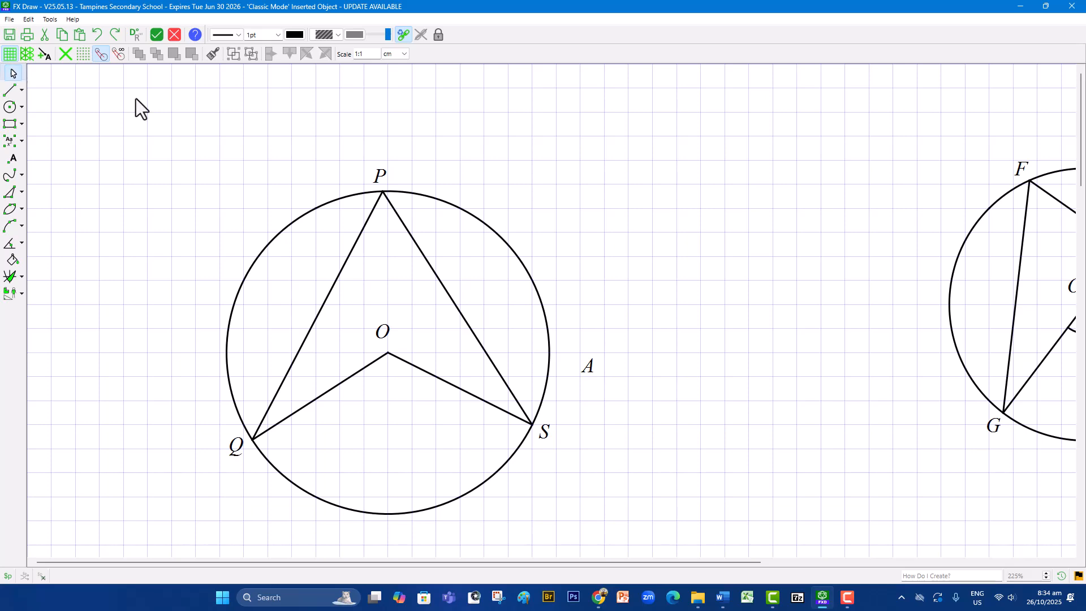
pyautogui.click(599, 362)
pyautogui.moveTo(600, 353); pyautogui.dragTo(616, 141)
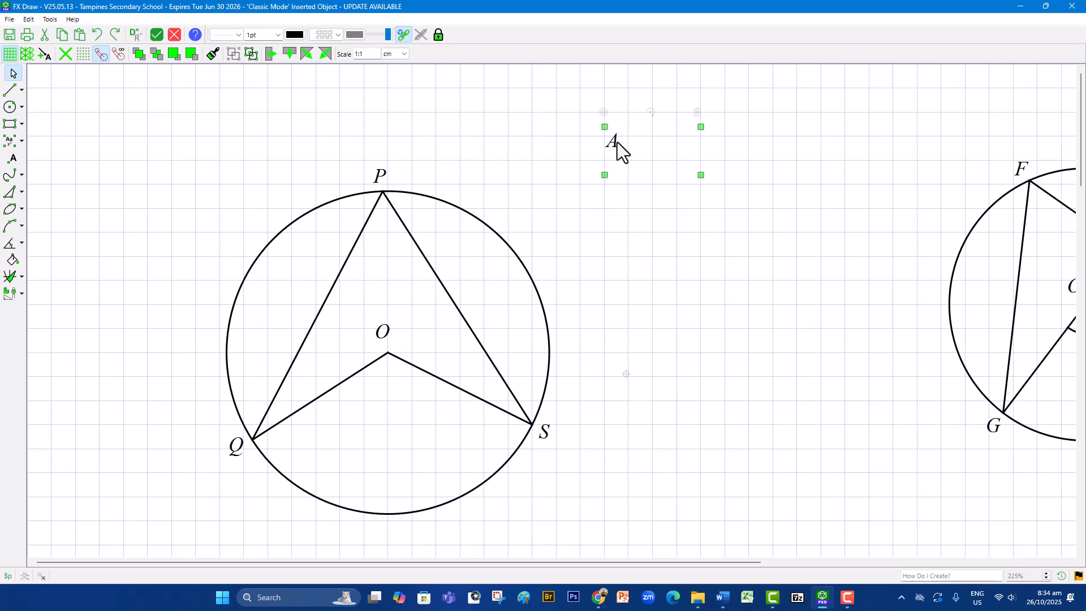
pyautogui.press('Delete')
# Mark angle QOS below the centre with its size in degrees and move the value slightly further below the arc
pyautogui.click(9, 246)
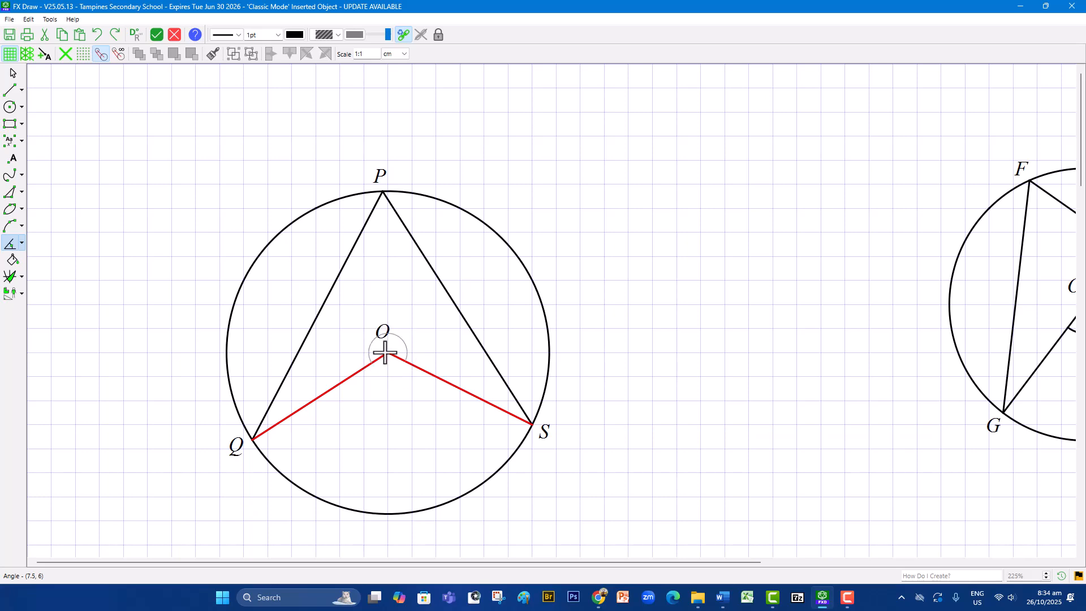
pyautogui.click(393, 382)
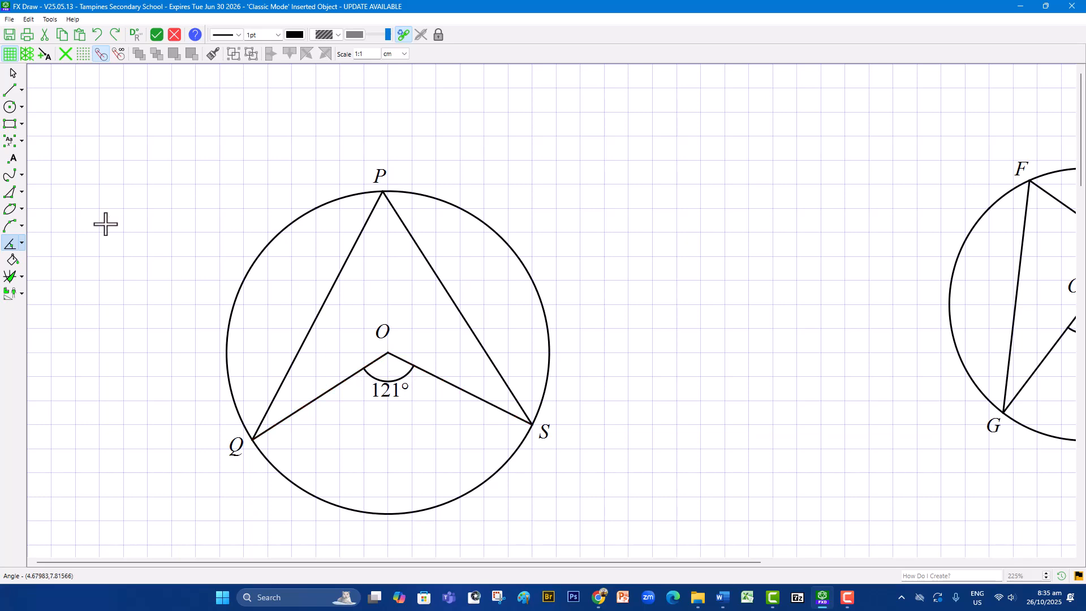
pyautogui.click(17, 77)
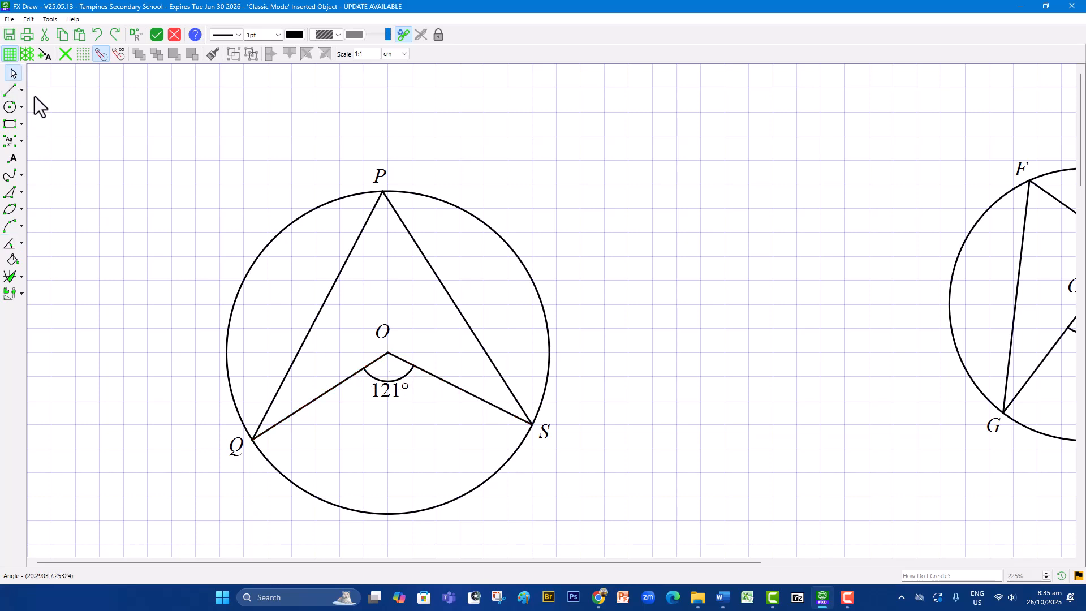
pyautogui.click(390, 385)
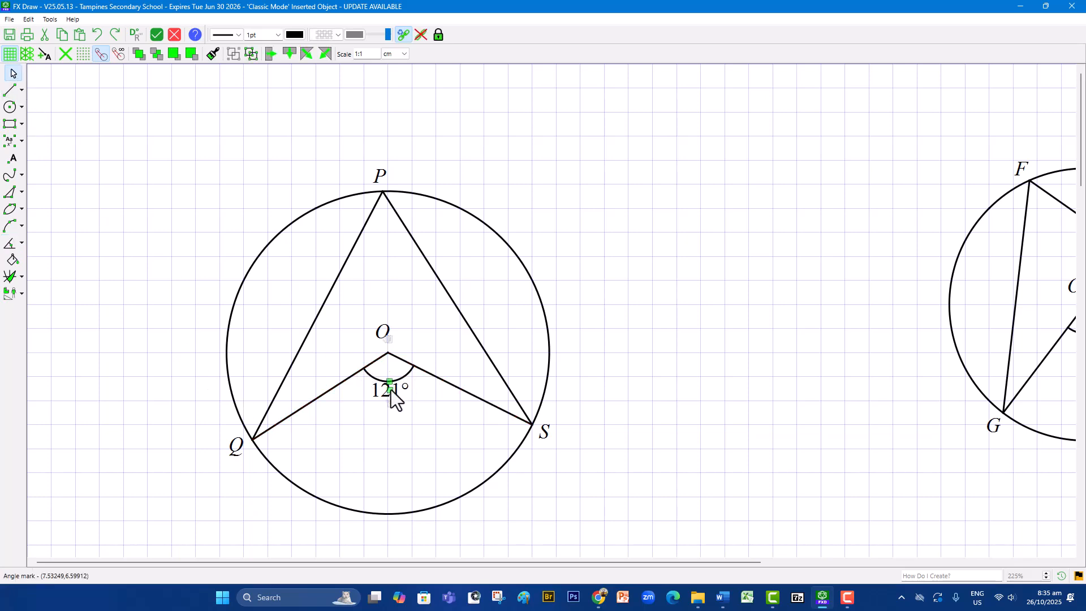
pyautogui.moveTo(391, 390); pyautogui.dragTo(393, 403)
pyautogui.moveTo(394, 396); pyautogui.dragTo(395, 399)
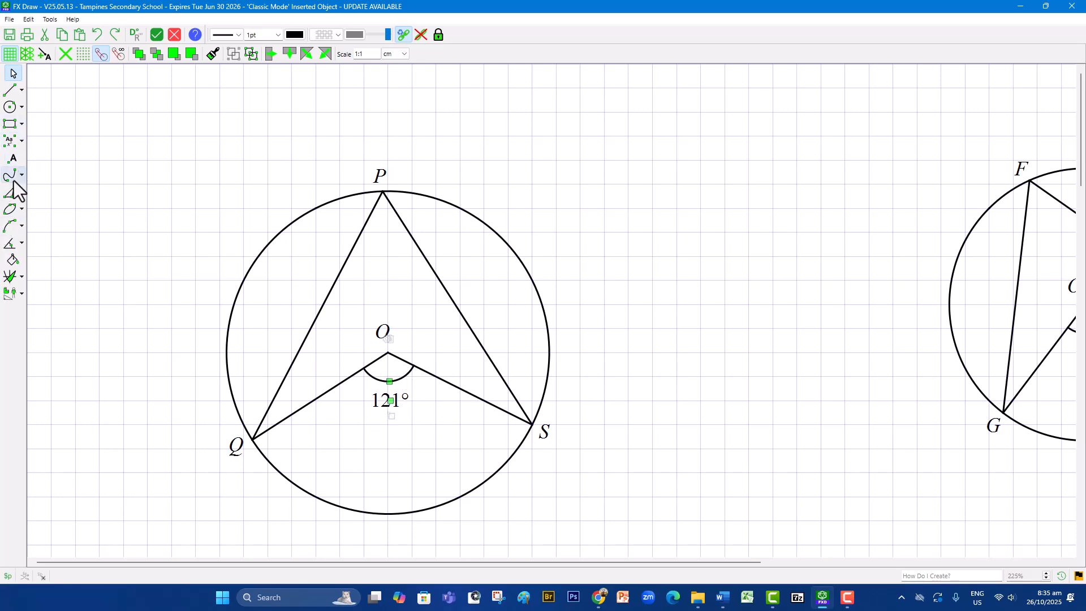
# Mark angle QPS inside the circle at point P with its size in degrees
pyautogui.click(10, 243)
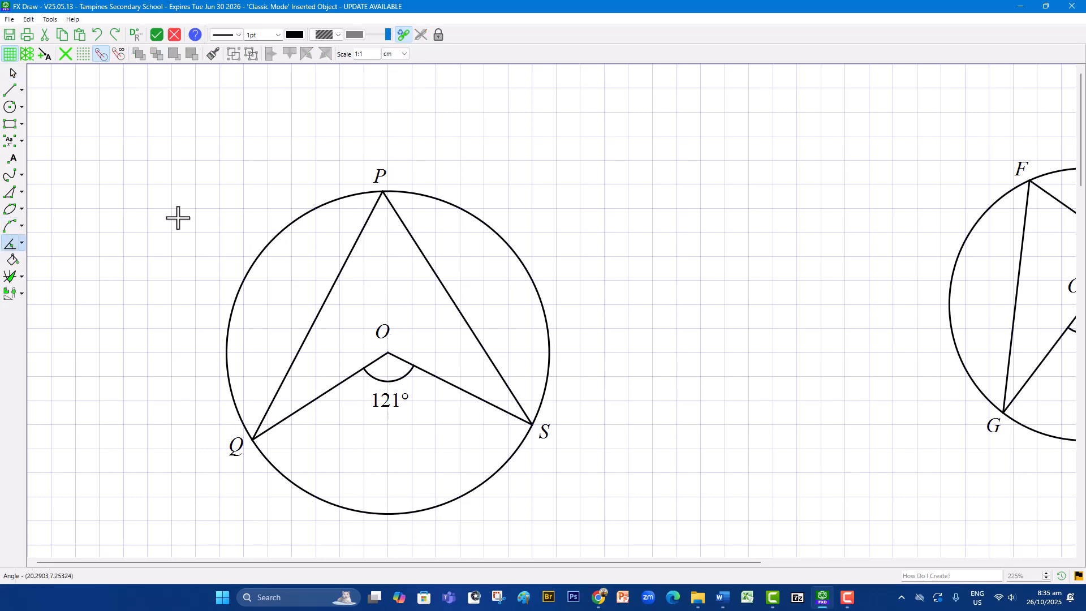
pyautogui.click(387, 218)
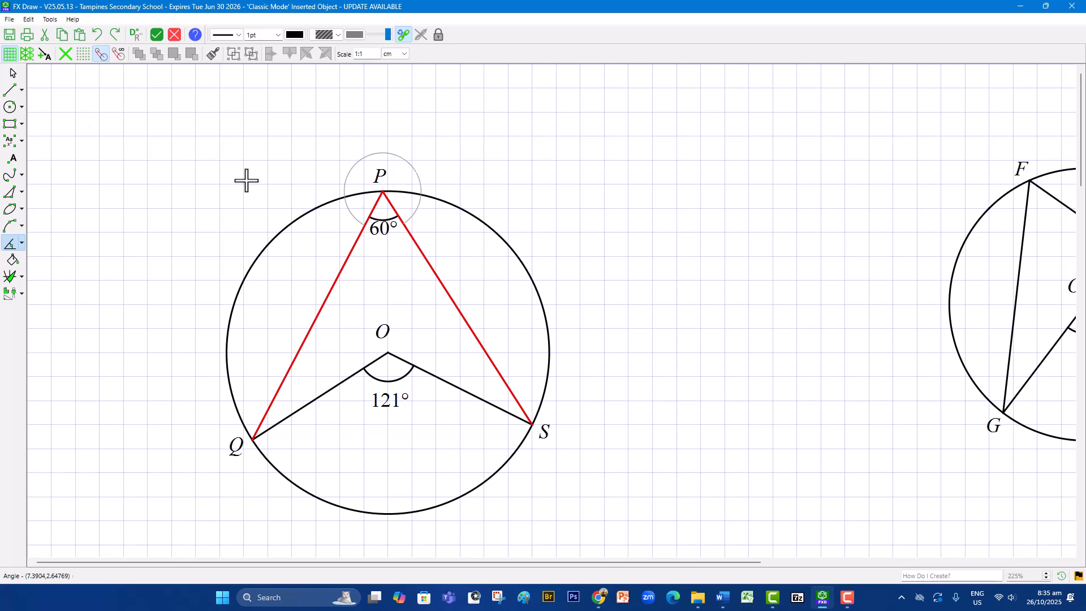
pyautogui.click(13, 73)
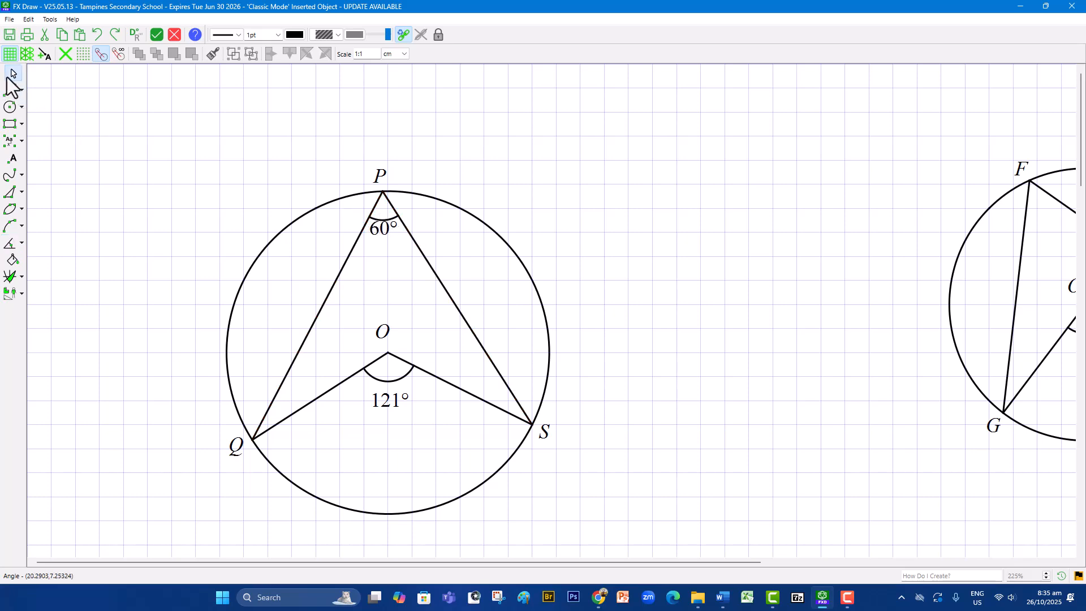
# Change the angle mark at P to the lettered arc style reading p° and move the label lower
pyautogui.click(386, 226)
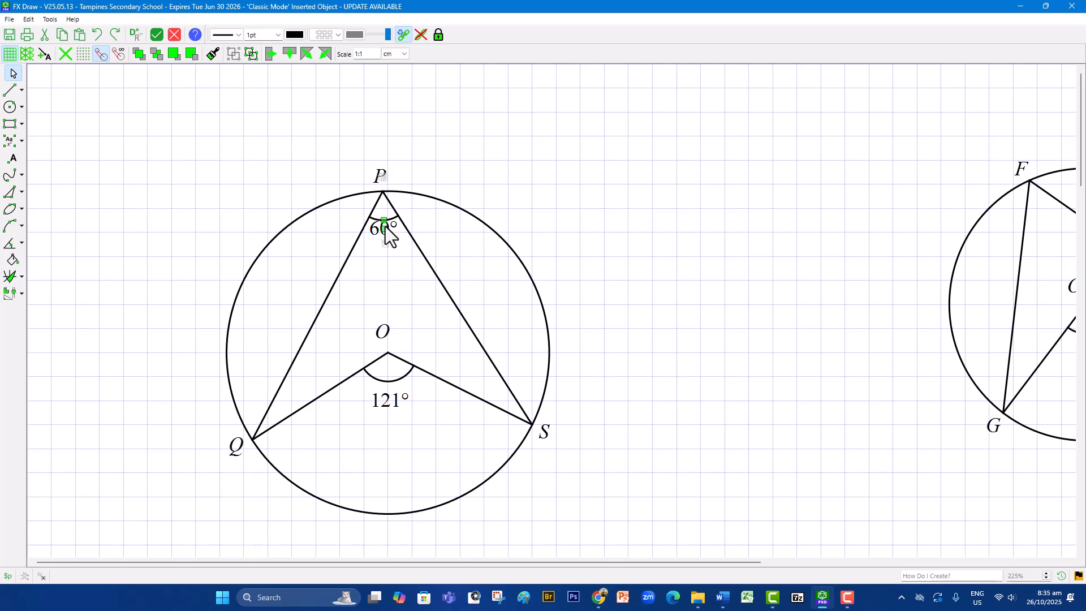
pyautogui.doubleClick(386, 226)
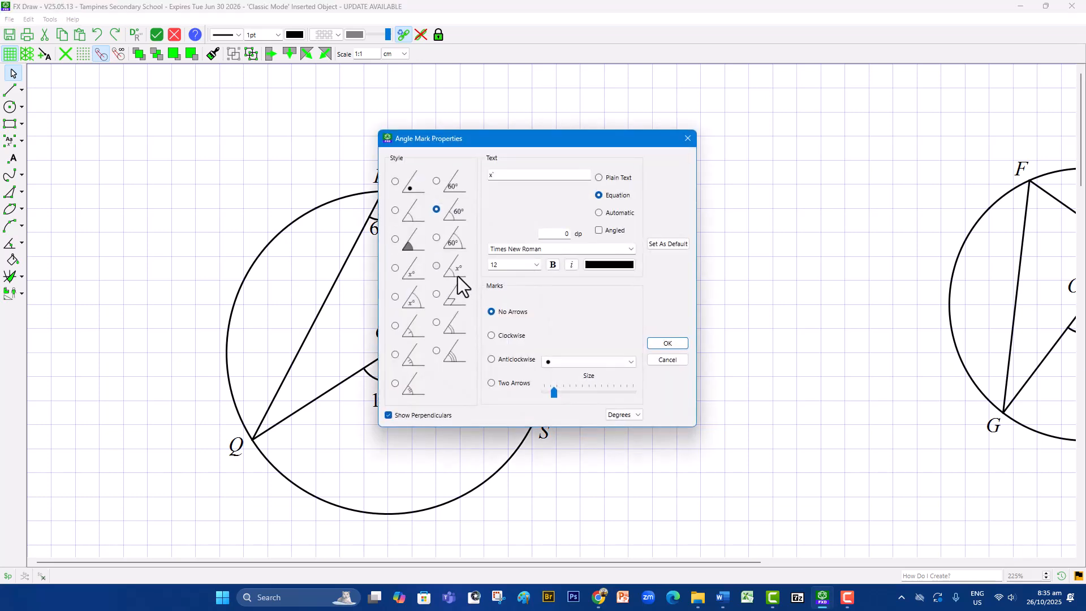
pyautogui.click(437, 267)
pyautogui.doubleClick(488, 175)
pyautogui.write('p')
pyautogui.click(671, 347)
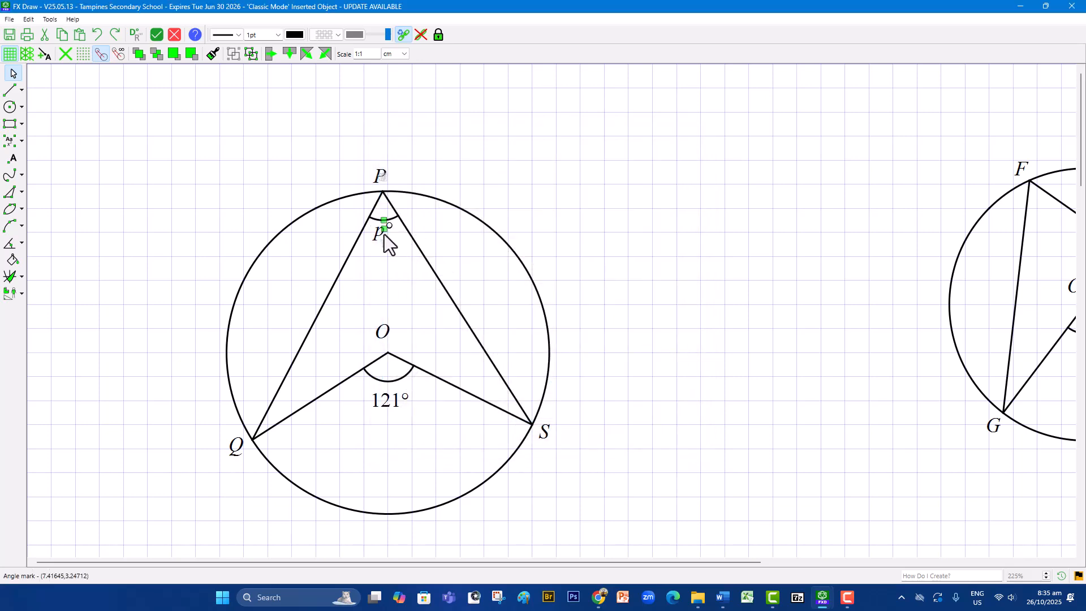
pyautogui.moveTo(385, 231); pyautogui.dragTo(392, 260)
# Change the angle mark at P to the unlabelled double-arc style
pyautogui.doubleClick(385, 243)
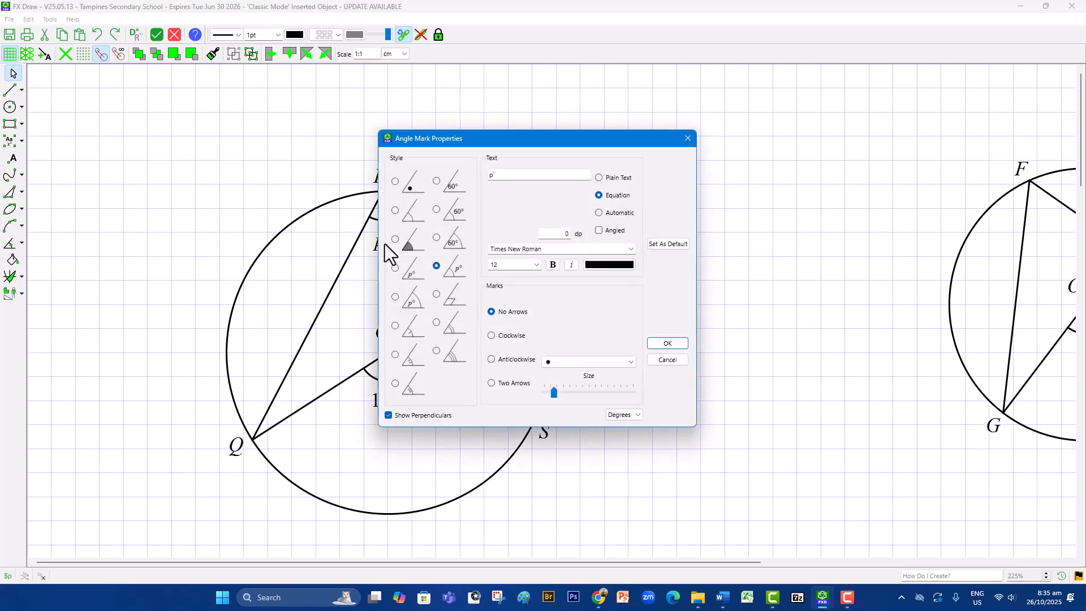
pyautogui.click(437, 322)
pyautogui.click(674, 344)
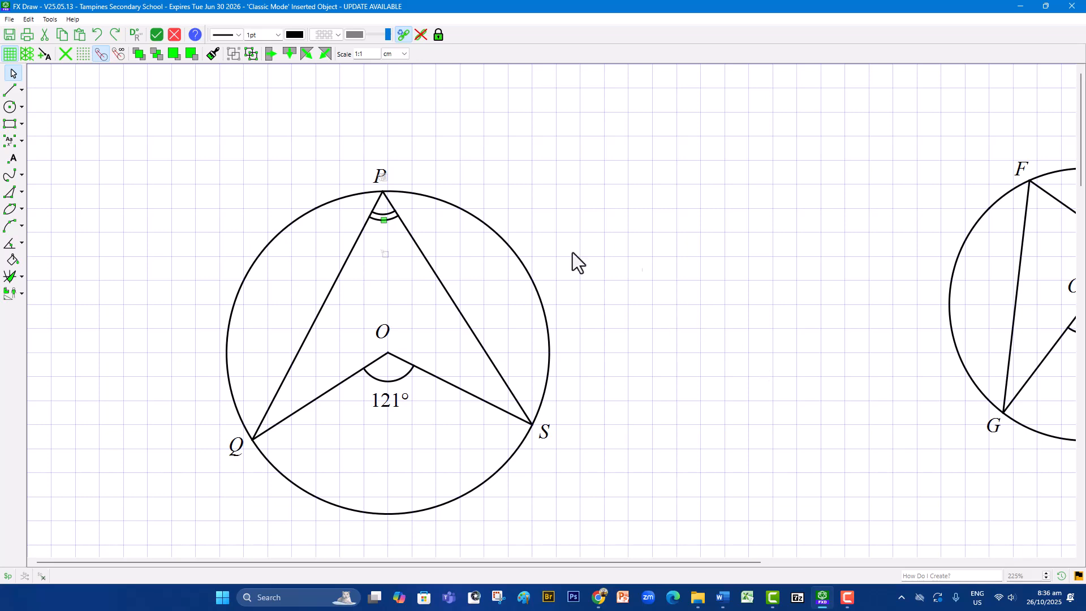
# Add a text box reading p and place it just under the double arc at P
pyautogui.click(10, 140)
pyautogui.click(201, 153)
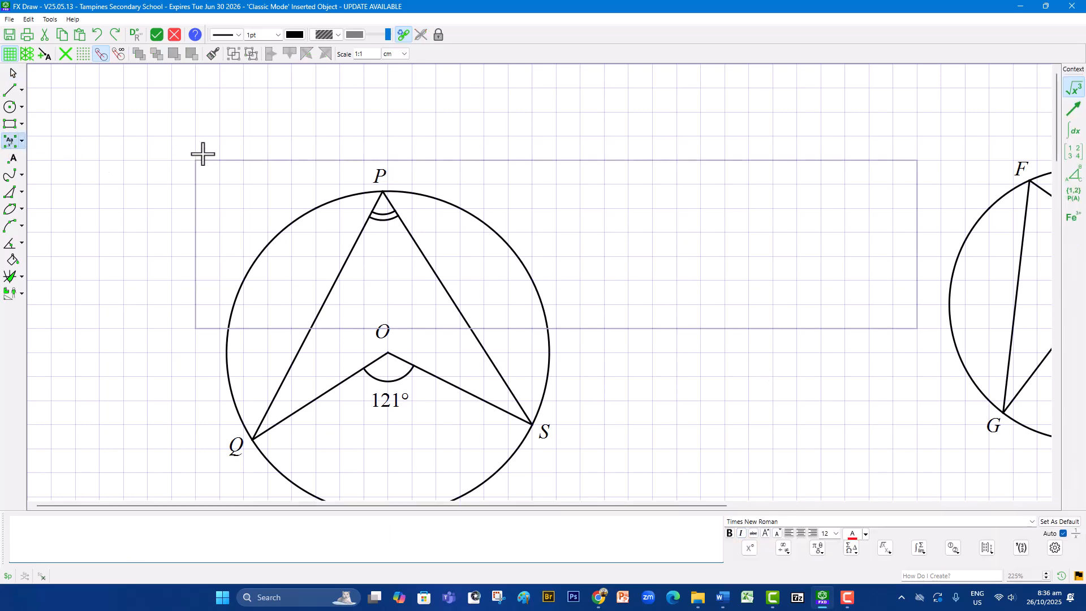
pyautogui.write('p')
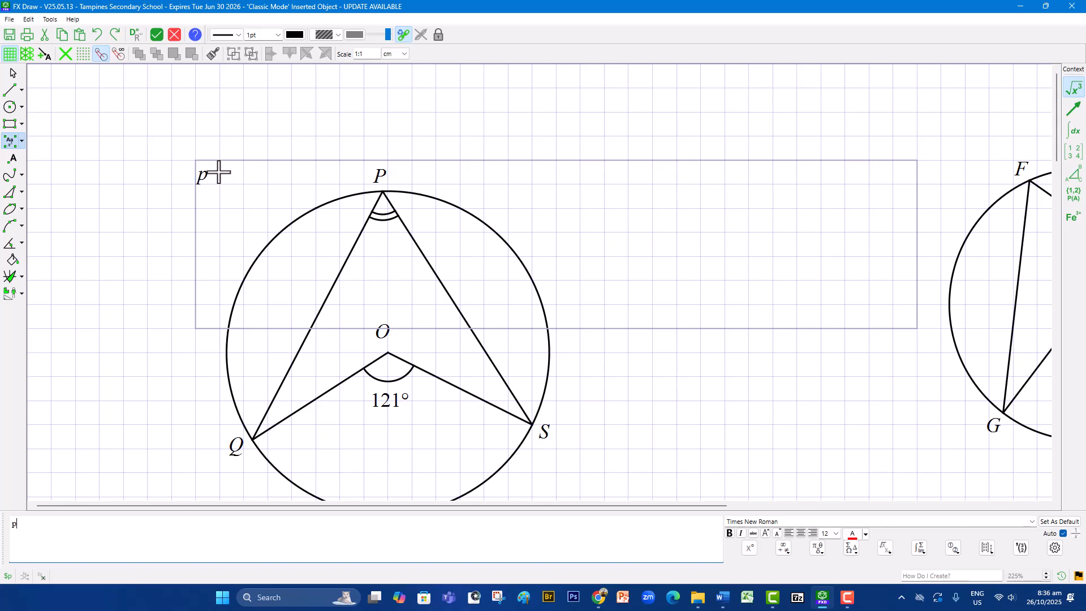
pyautogui.click(13, 73)
pyautogui.moveTo(202, 180); pyautogui.dragTo(381, 232)
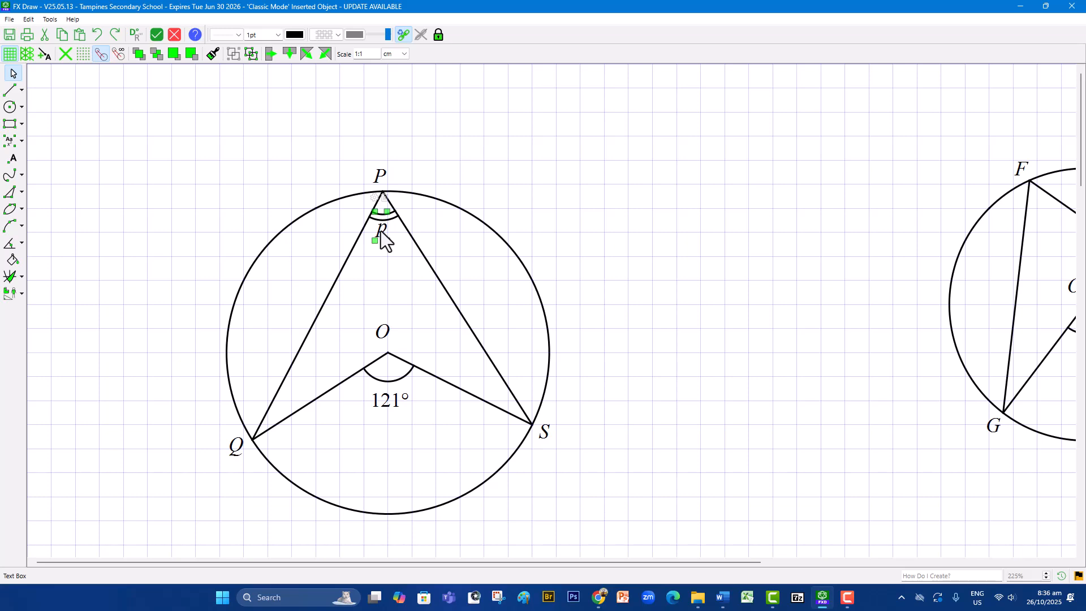
# Move the p text box outside the circle near point P and turn off snapping
pyautogui.moveTo(382, 231); pyautogui.dragTo(315, 180)
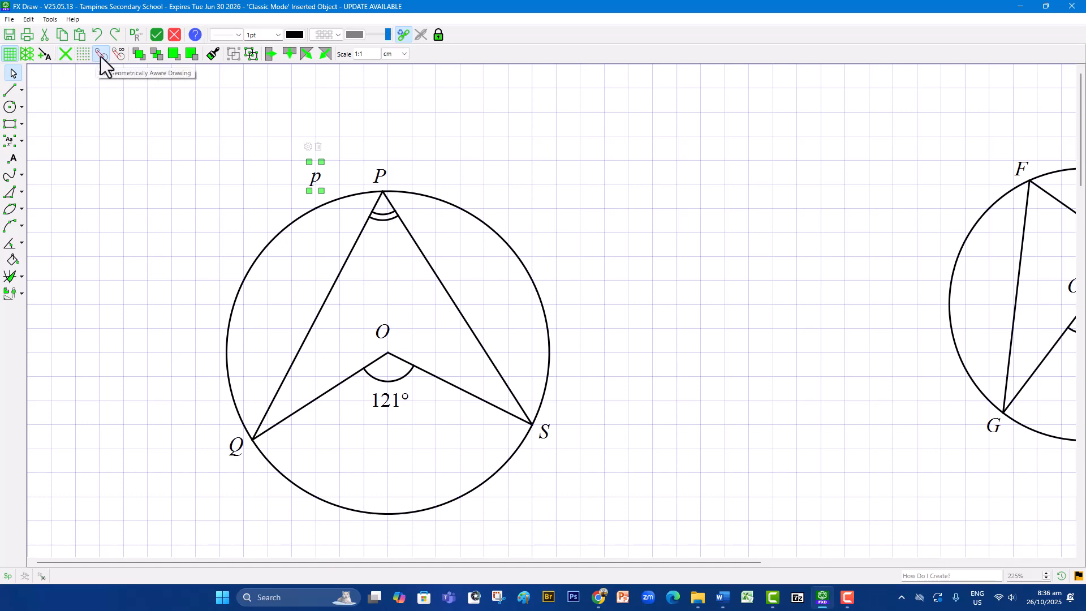
pyautogui.click(66, 54)
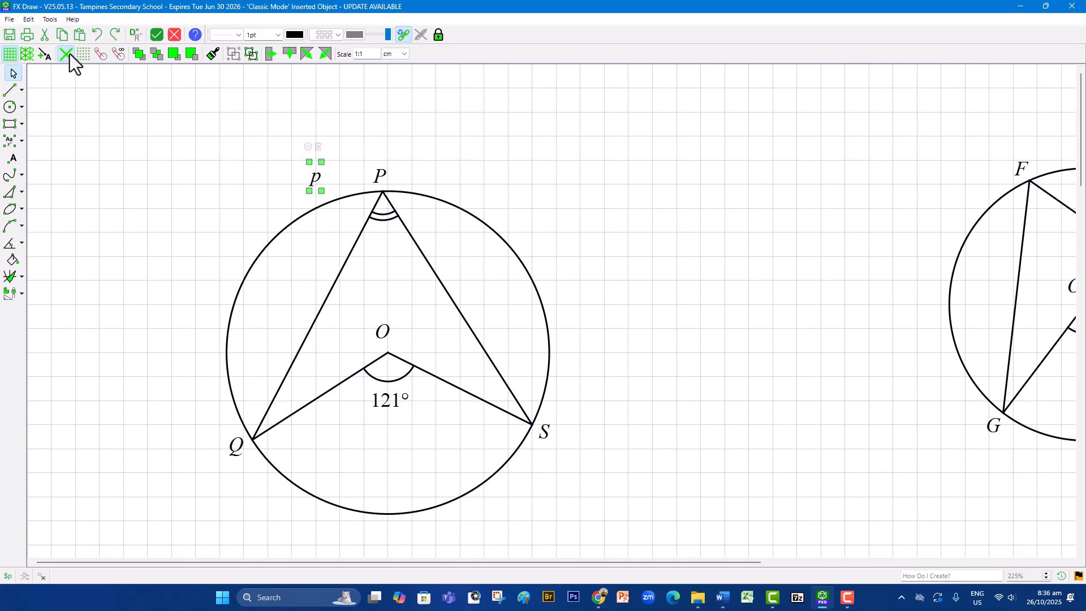